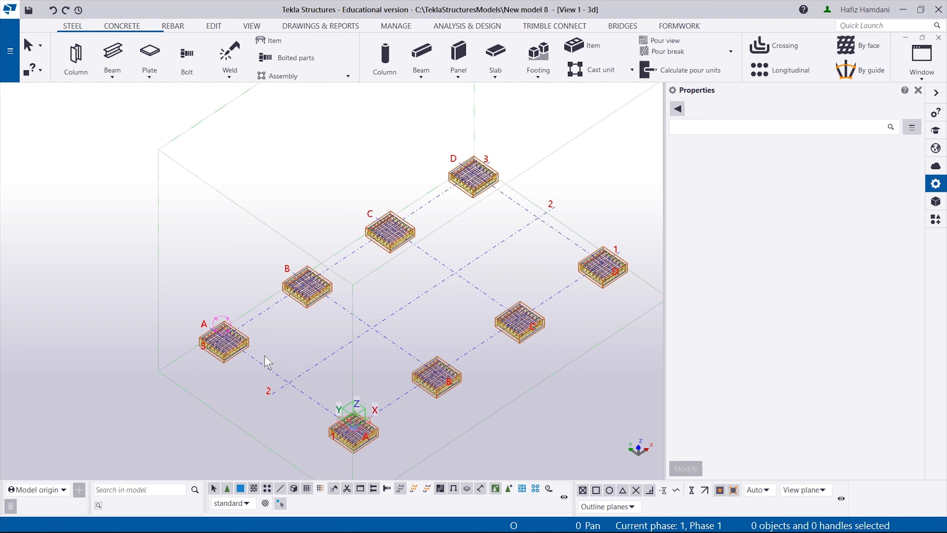
Switch the model view to plan and display the footings as rendered solid parts.
middle_drag(320, 332, 337, 327)
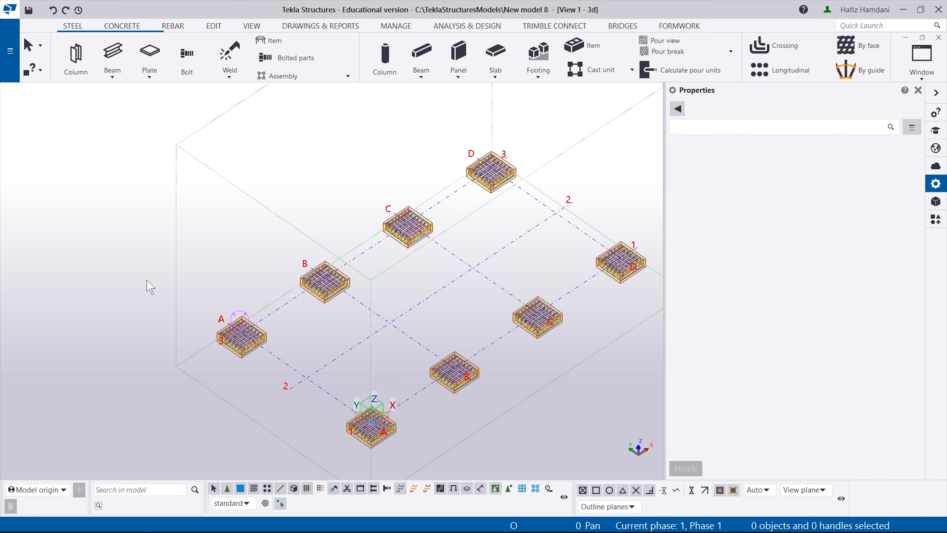
key(ctrl+p)
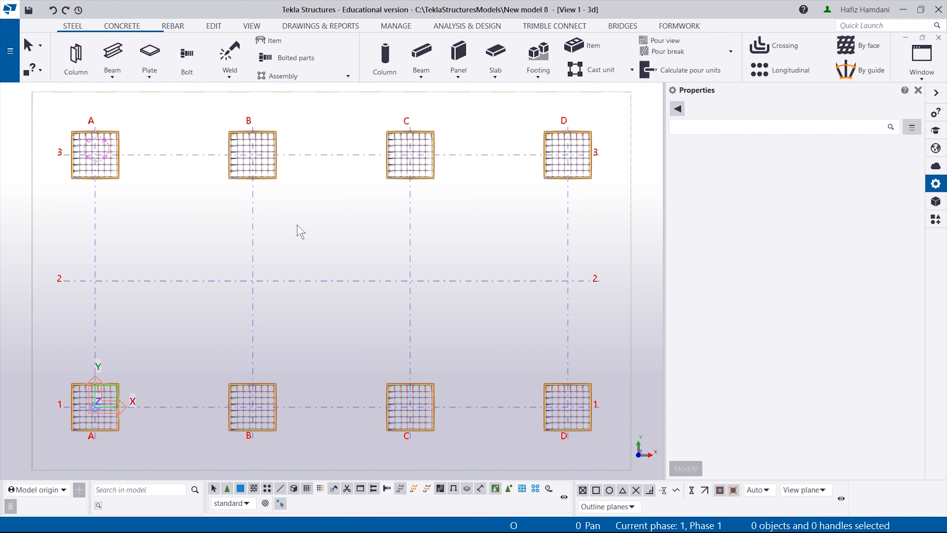
key(ctrl+4)
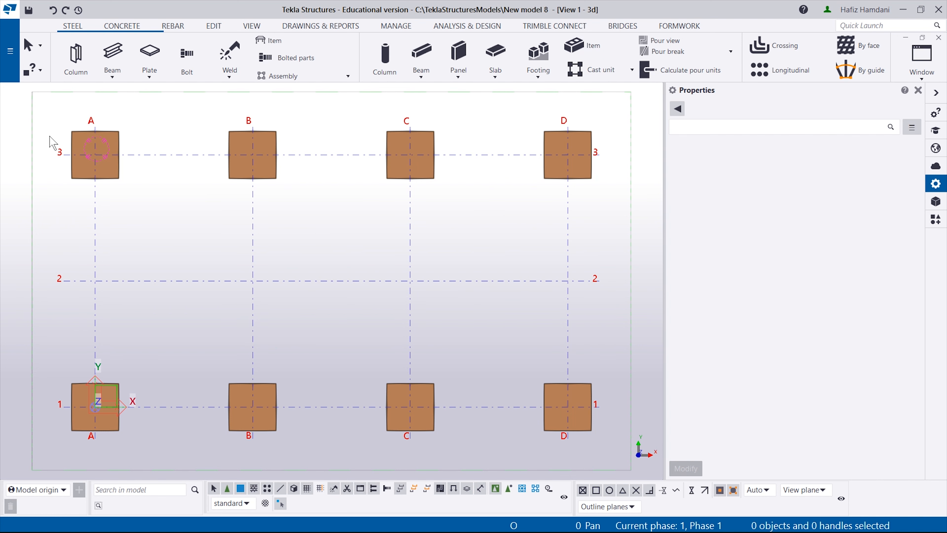
Place a 450*450 C40 concrete column, bottom level 0 mm and top level 1000 mm, on the footing at grid intersection A-3.
scroll(50, 143, up, 5)
scroll(111, 159, up, 1)
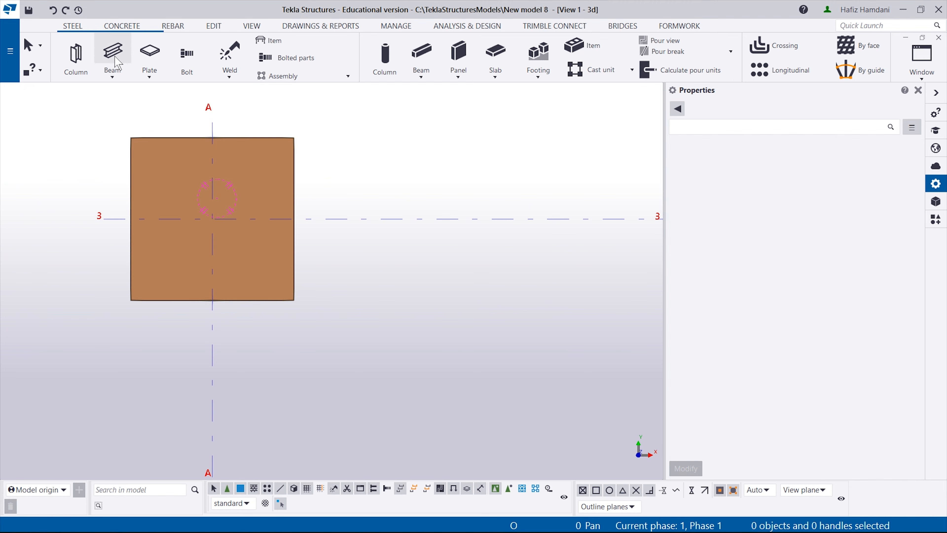
click(124, 27)
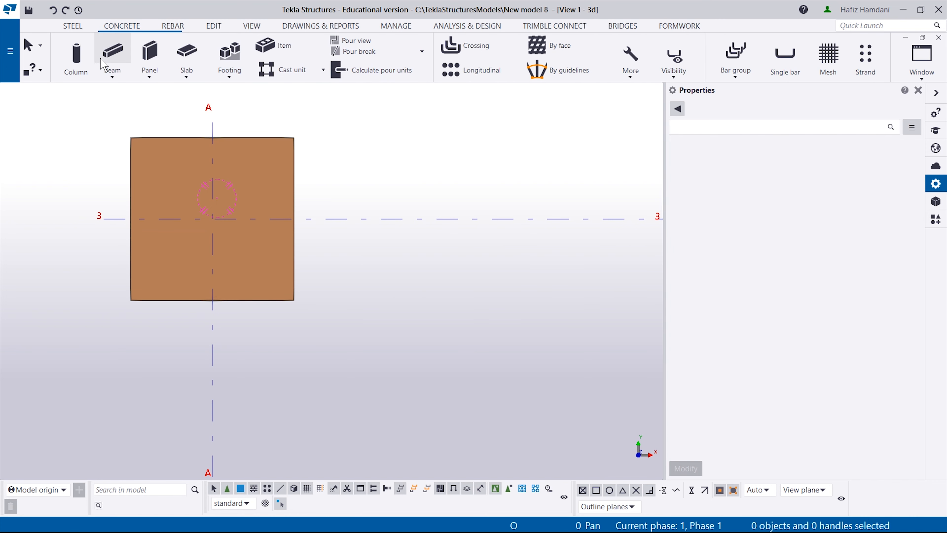
click(77, 60)
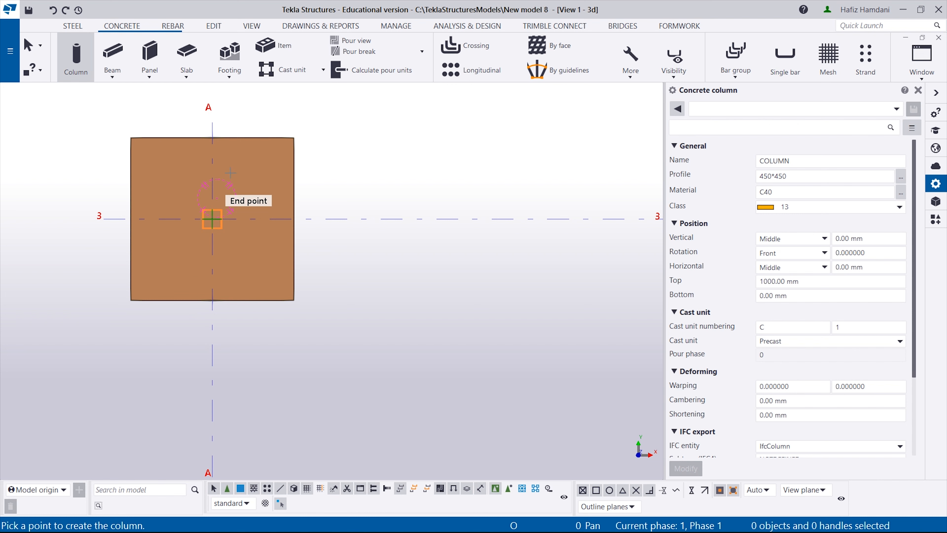
click(212, 219)
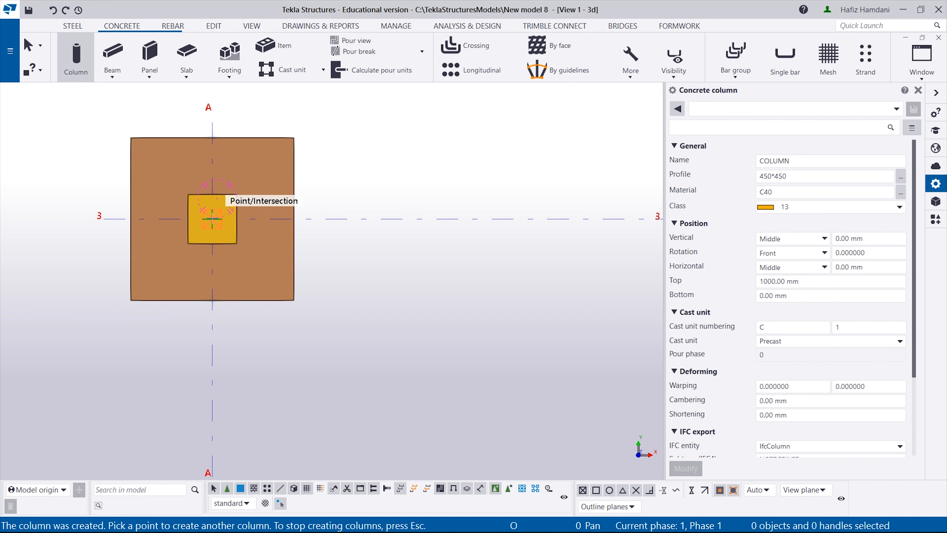
right_click(367, 133)
click(391, 142)
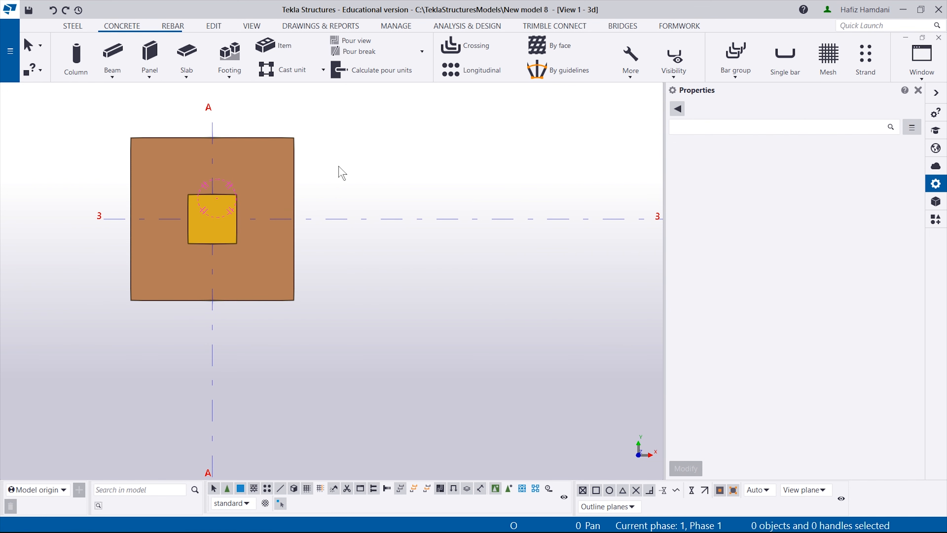
Examine the new concrete column's profile, material, position and level properties.
scroll(256, 245, up, 3)
mouse_move(162, 258)
ctrl+middle_down()
mouse_move(290, 91)
mouse_move(357, 106)
mouse_move(141, 180)
mouse_move(140, 144)
mouse_move(176, 267)
ctrl+middle_up()
key(ctrl+p)
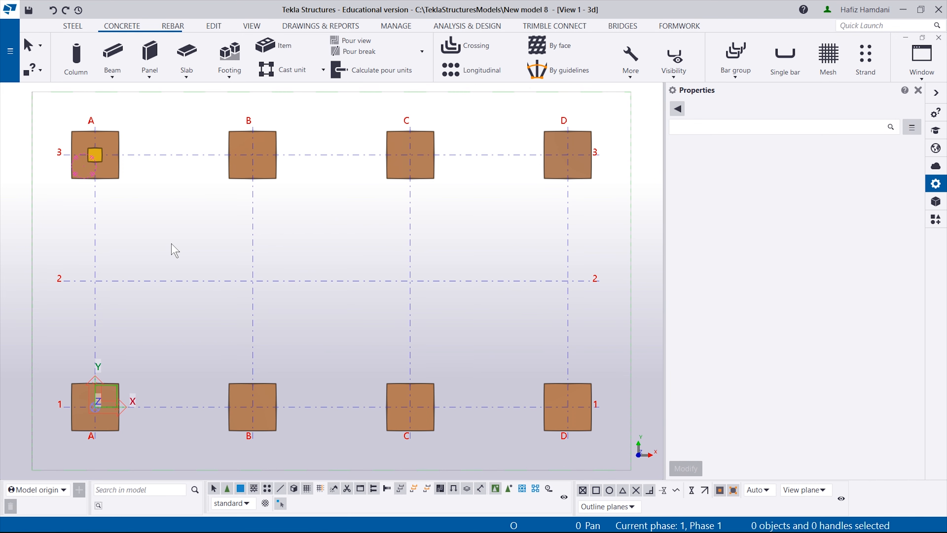
scroll(93, 148, up, 8)
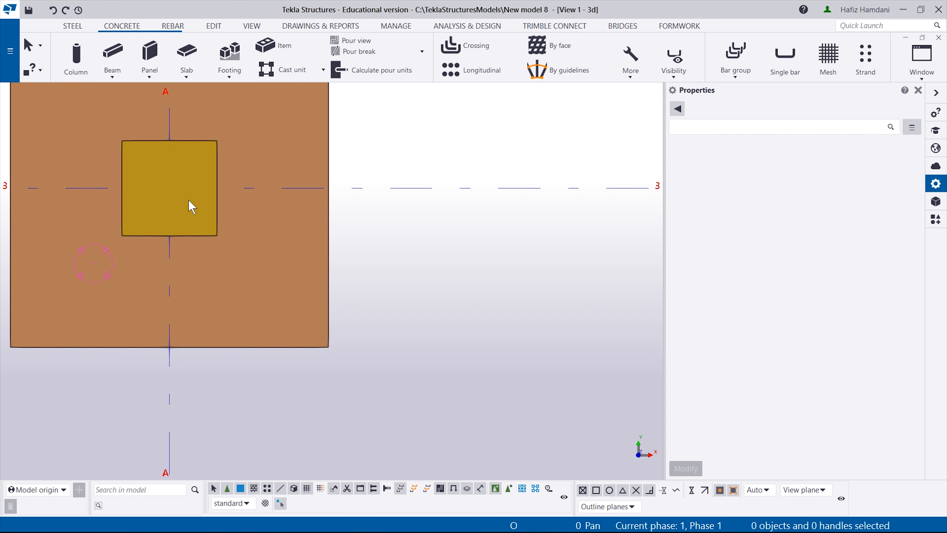
click(204, 200)
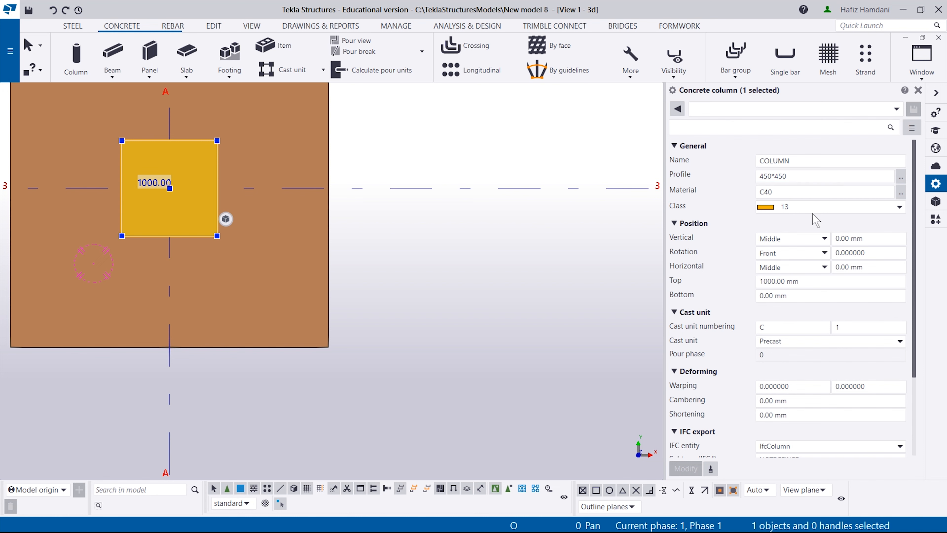
scroll(817, 220, down, 3)
click(504, 296)
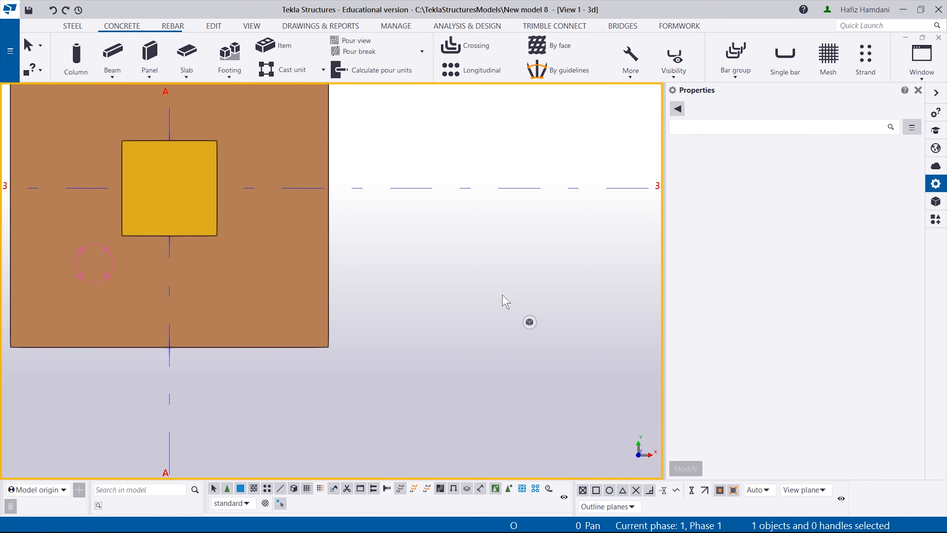
Place a UC254*254*73 S275 steel column, bottom level 1000 mm and top level 5000 mm, centred on the concrete column at A-3.
scroll(504, 295, down, 2)
scroll(189, 189, up, 2)
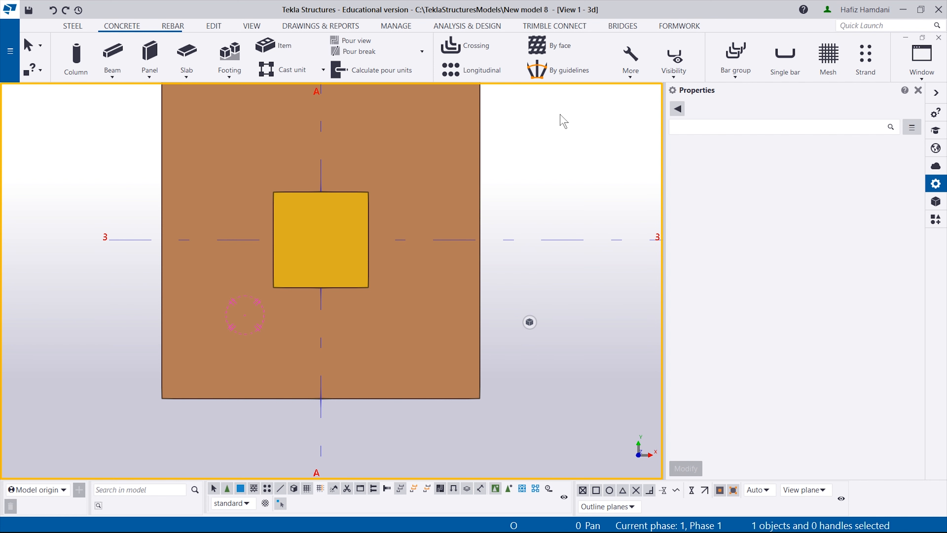
click(73, 25)
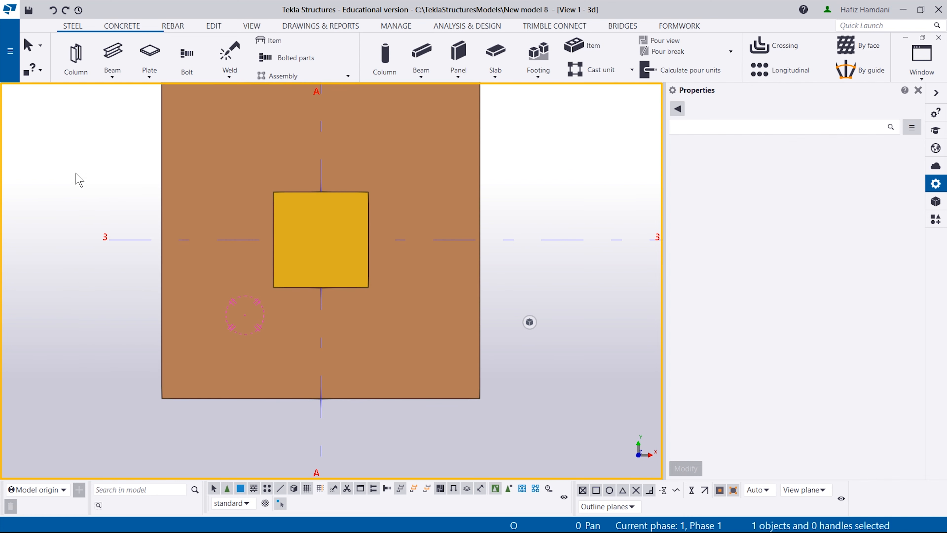
click(76, 56)
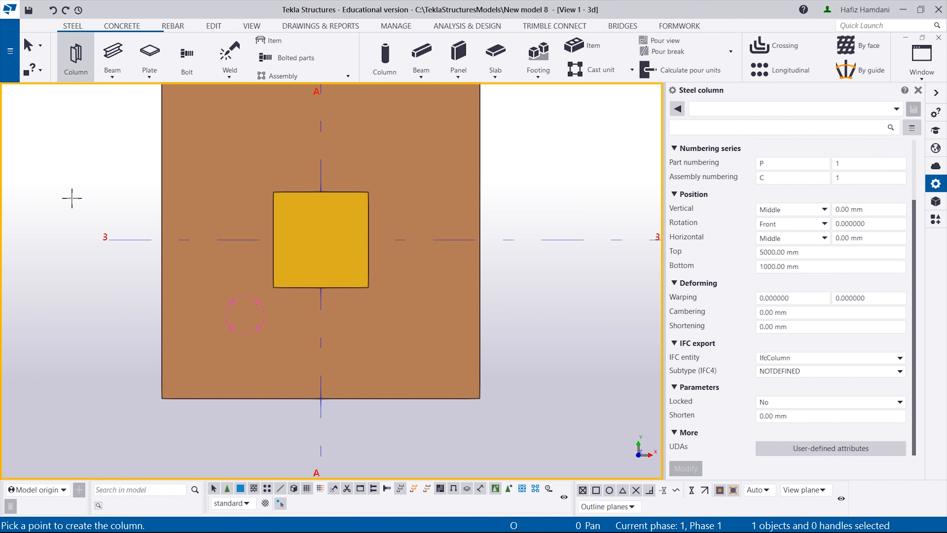
click(320, 239)
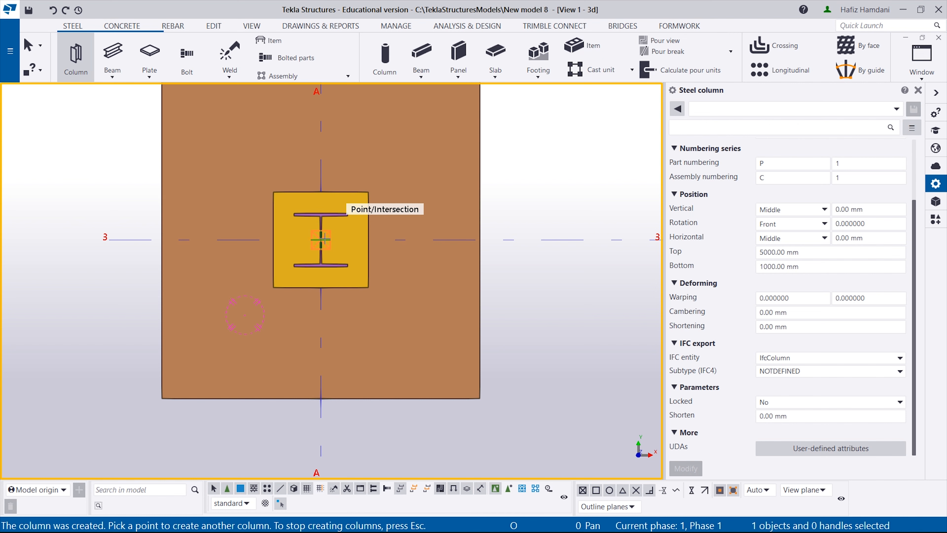
right_click(93, 93)
click(126, 101)
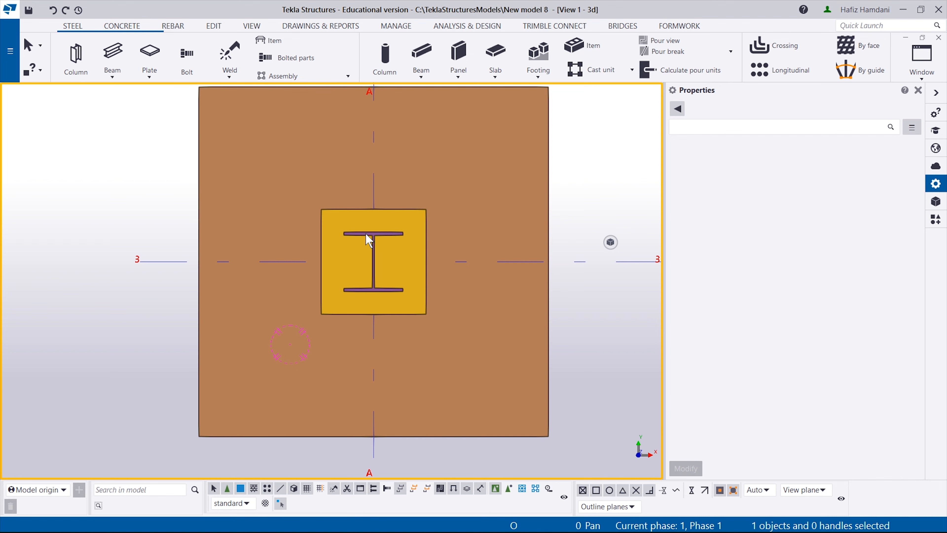
Review the steel column's profile, material, numbering and position properties.
click(369, 233)
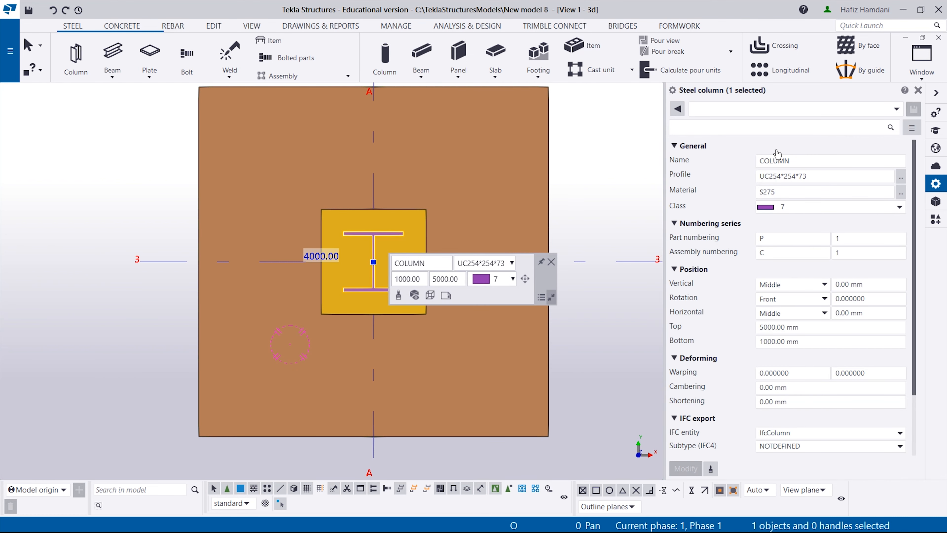
scroll(824, 288, down, 3)
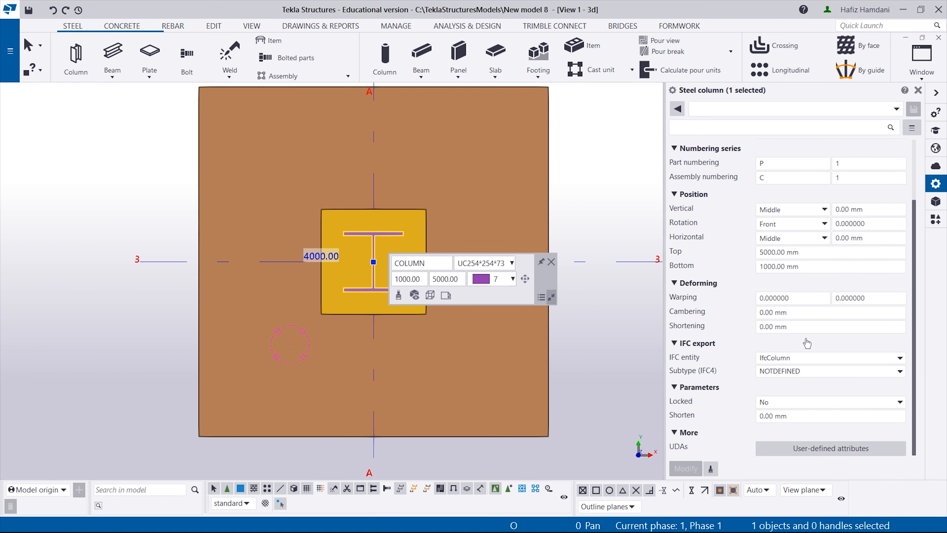
scroll(805, 339, up, 3)
click(583, 215)
Inspect the footing with its two columns in 3D and check the concrete column's top and bottom levels.
scroll(548, 250, down, 2)
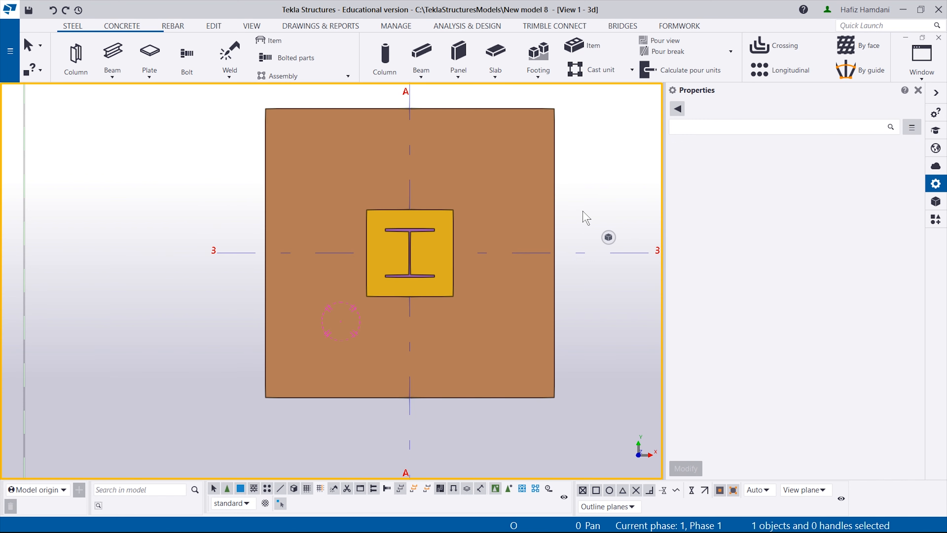
scroll(375, 303, down, 2)
ctrl+middle_drag(375, 302, 445, 241)
scroll(445, 242, down, 2)
middle_drag(461, 207, 522, 260)
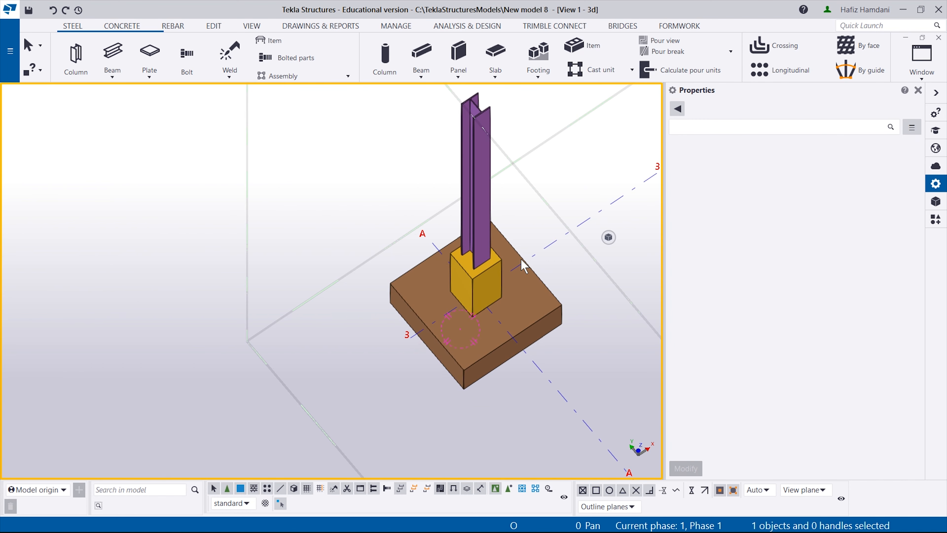
scroll(455, 259, up, 2)
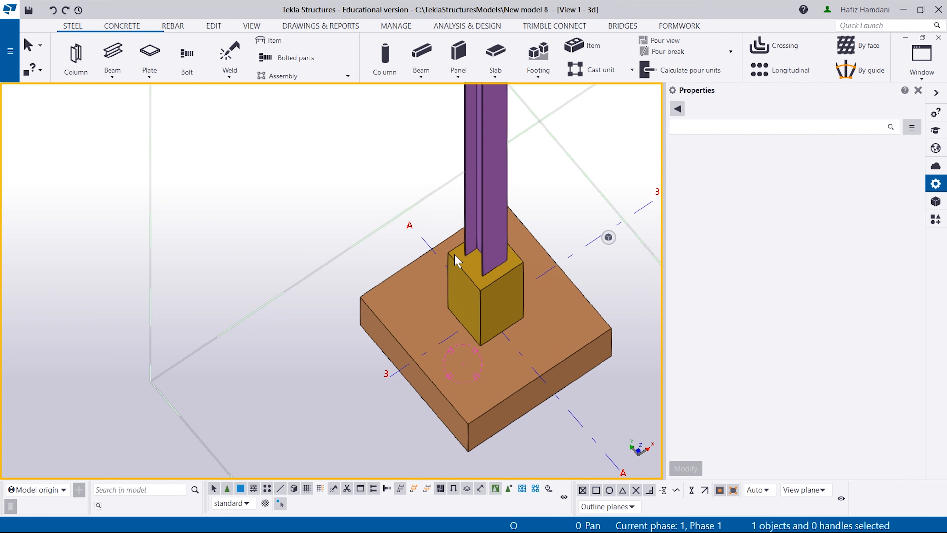
scroll(455, 259, down, 3)
scroll(477, 285, up, 2)
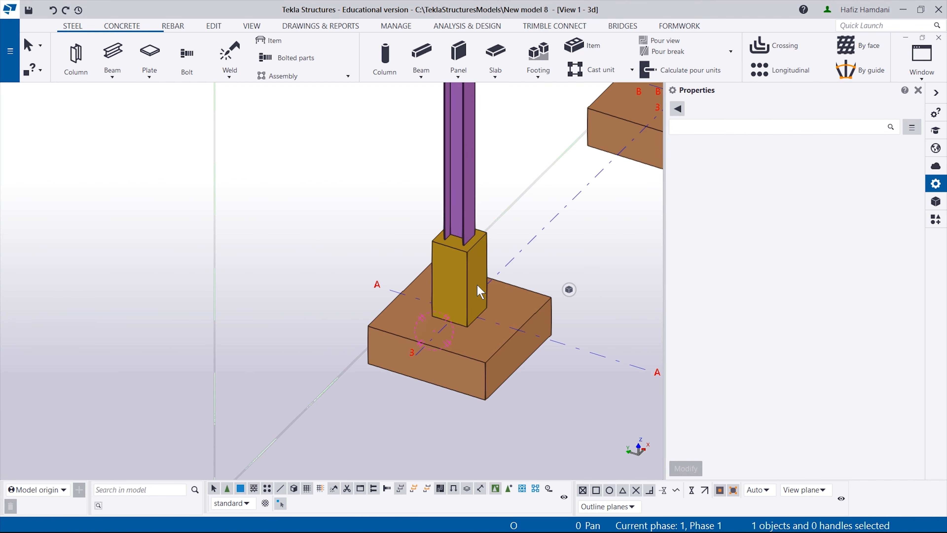
click(477, 286)
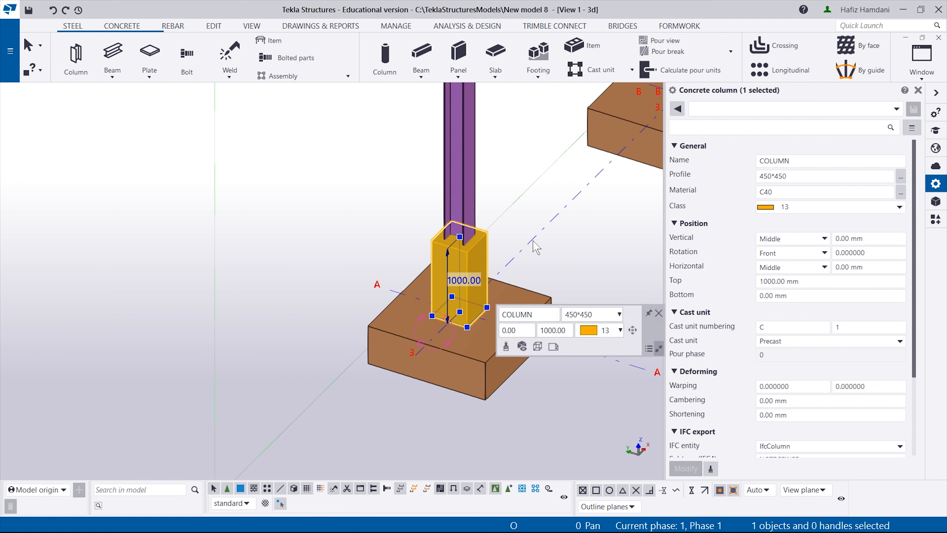
click(575, 287)
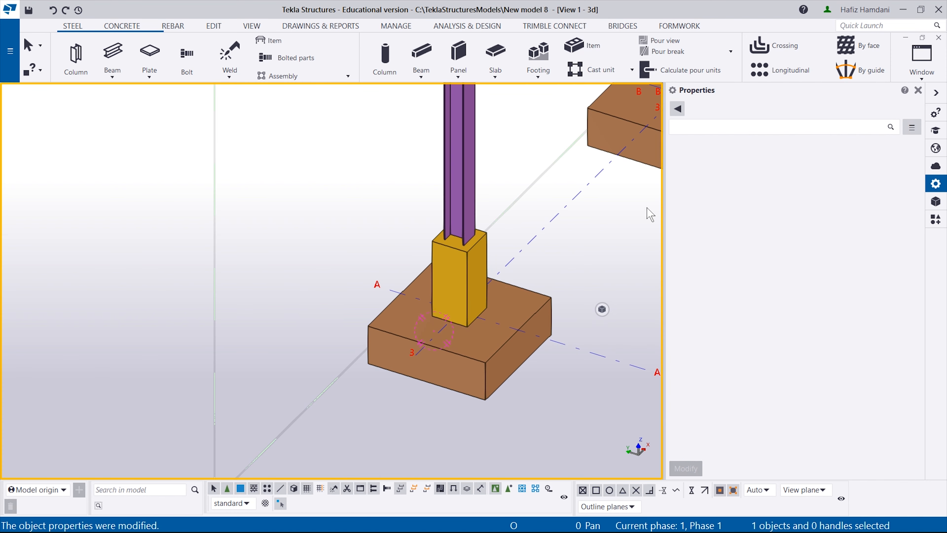
Check the steel column's bottom level and base point inside the pedestal, and compare them with the concrete column's levels.
click(467, 206)
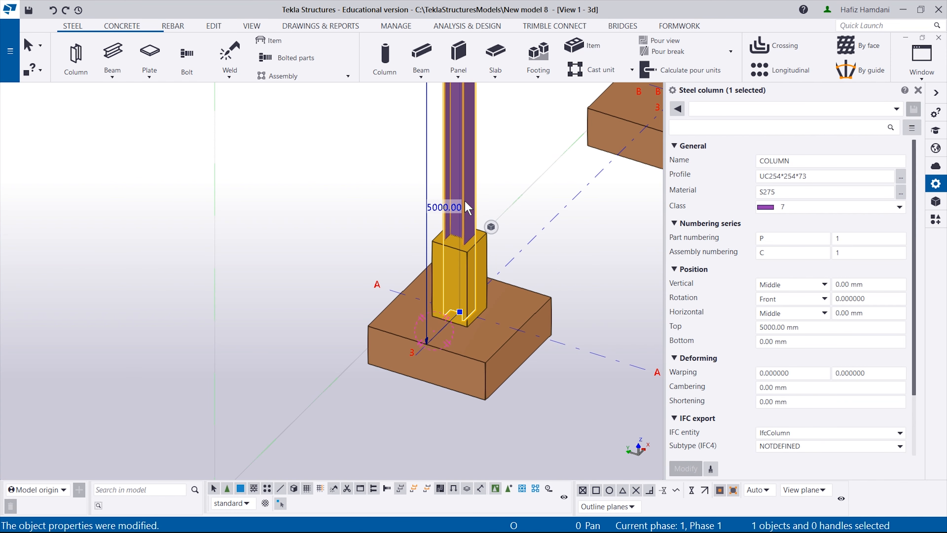
click(798, 341)
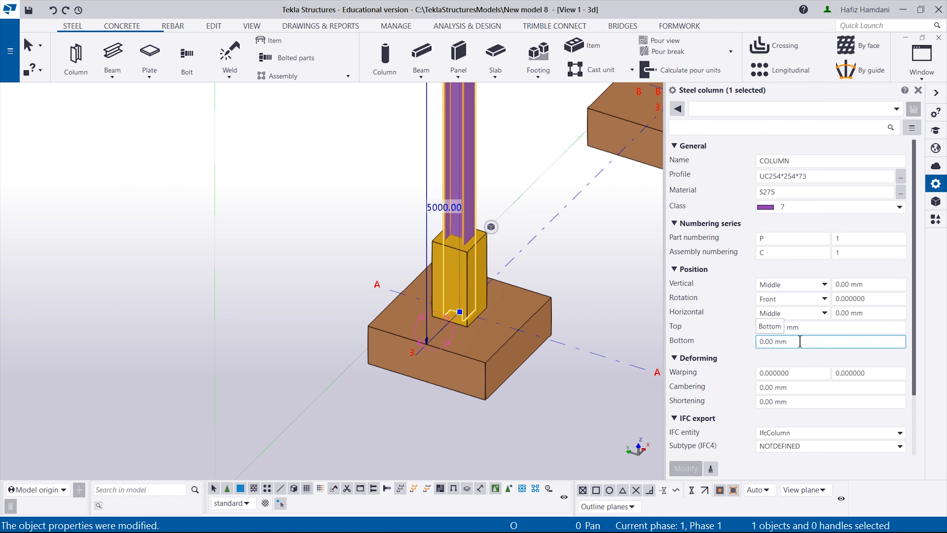
scroll(500, 436, down, 2)
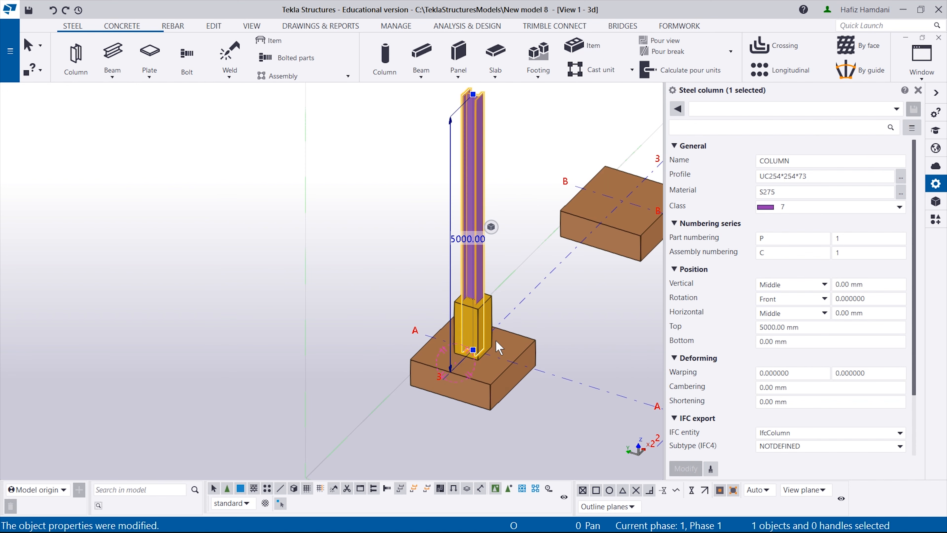
scroll(465, 121, up, 2)
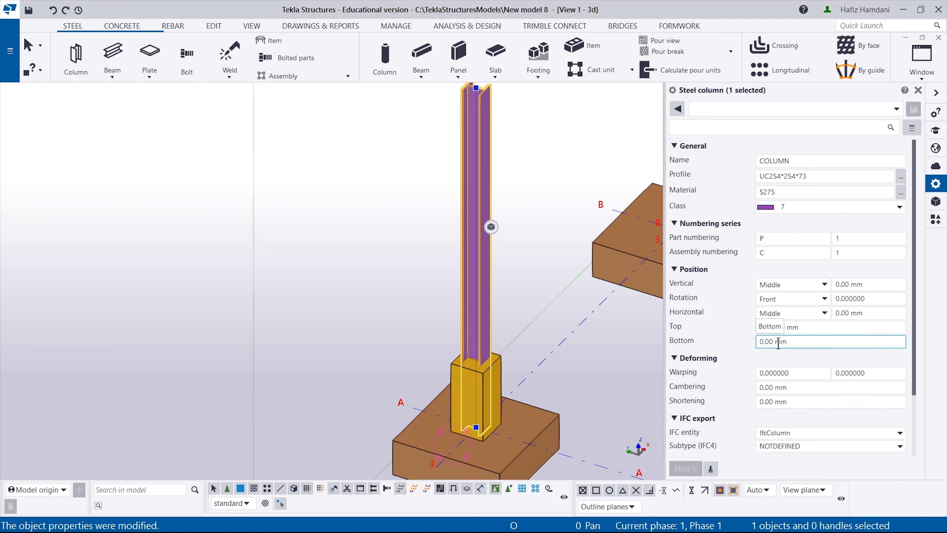
scroll(526, 403, up, 1)
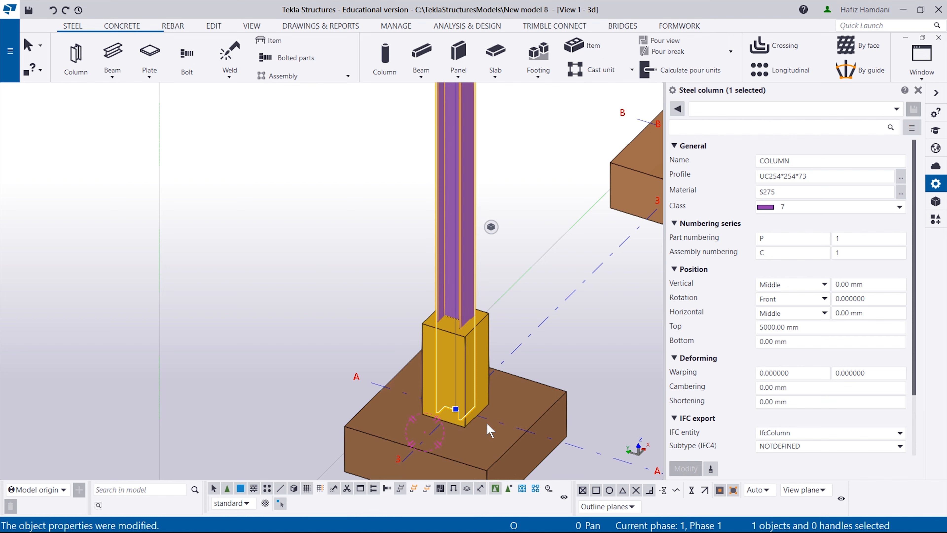
scroll(434, 368, up, 2)
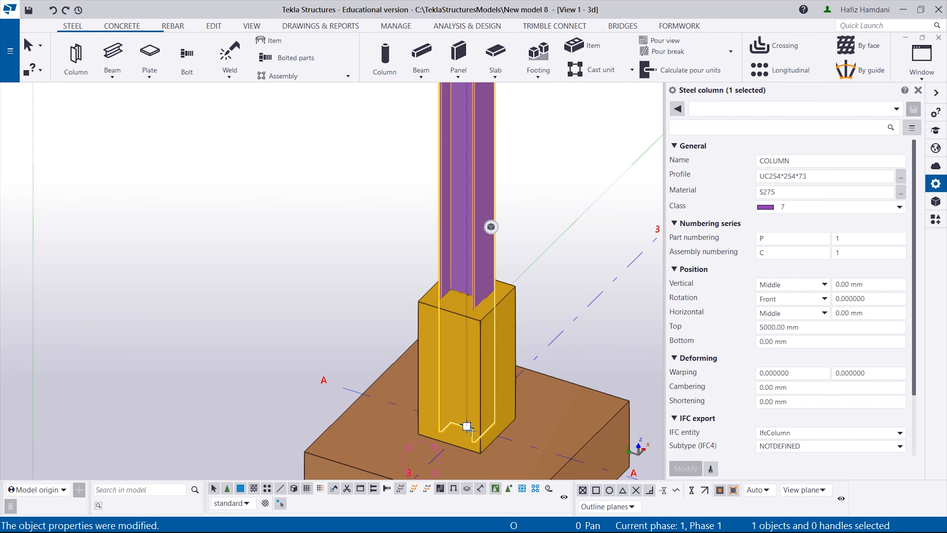
drag(467, 426, 466, 302)
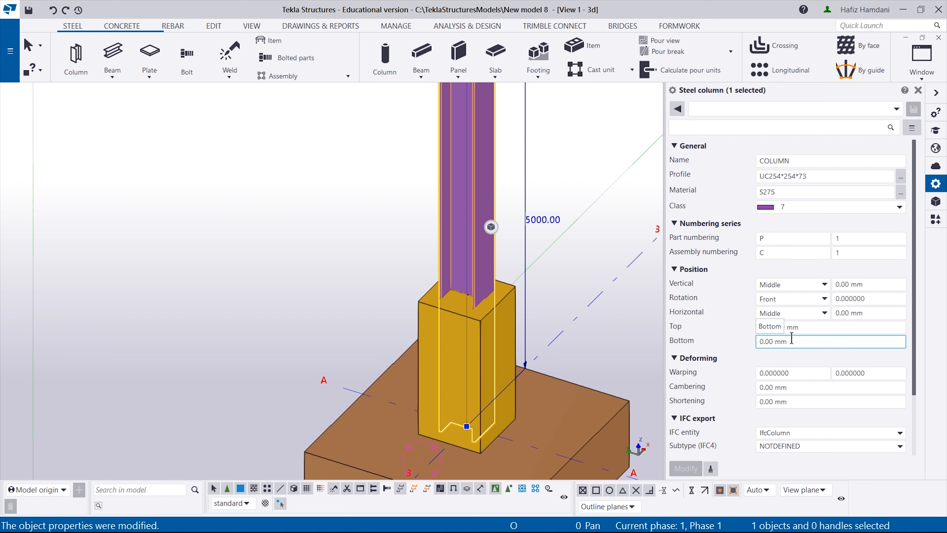
click(627, 351)
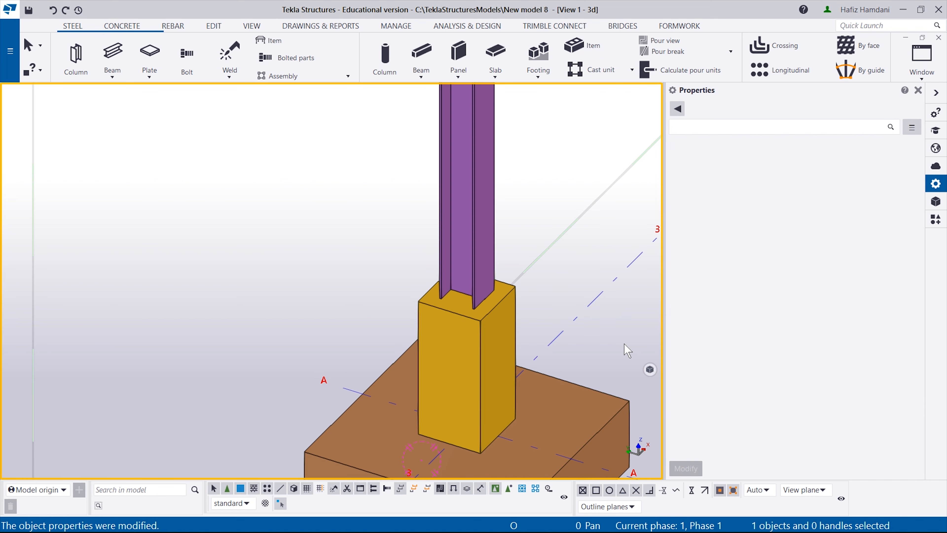
click(487, 375)
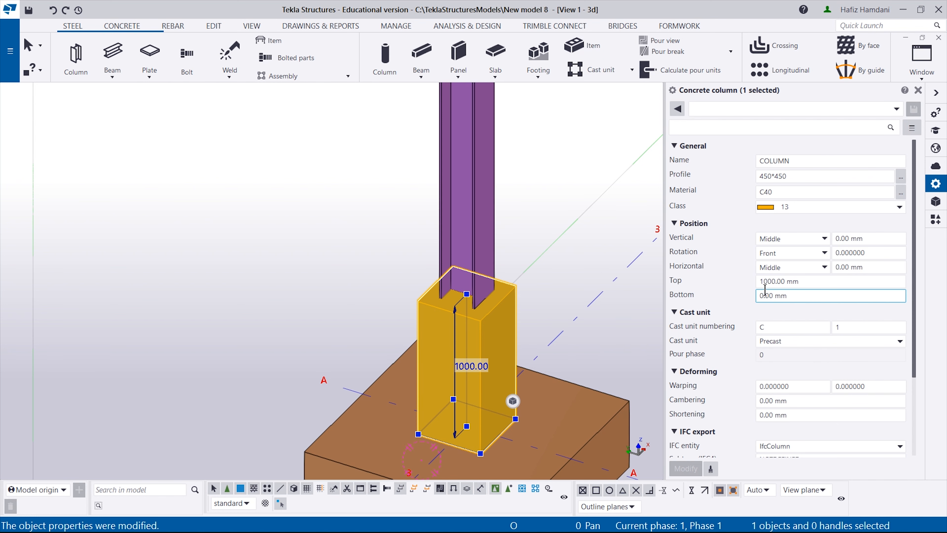
click(636, 320)
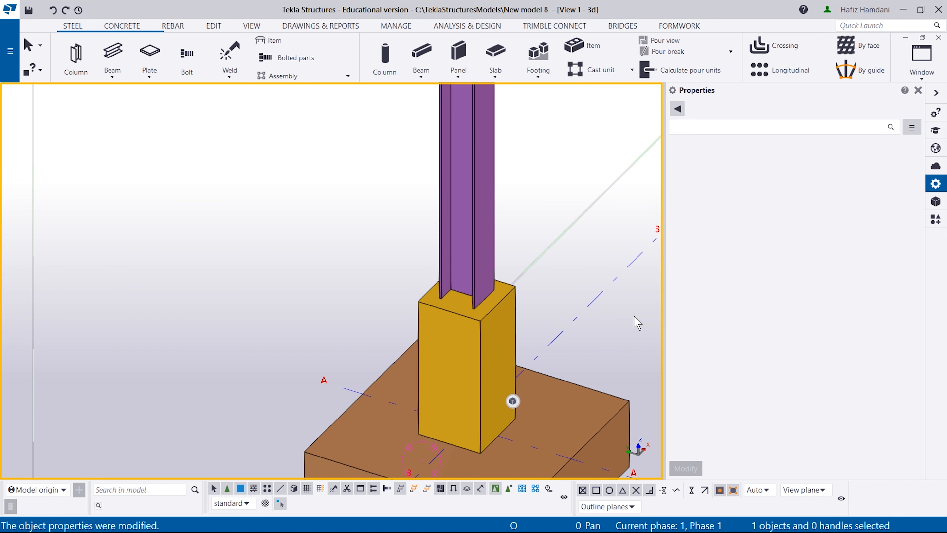
Set the bottom level of the steel column at A-3 to 1000 mm and apply the change.
click(480, 251)
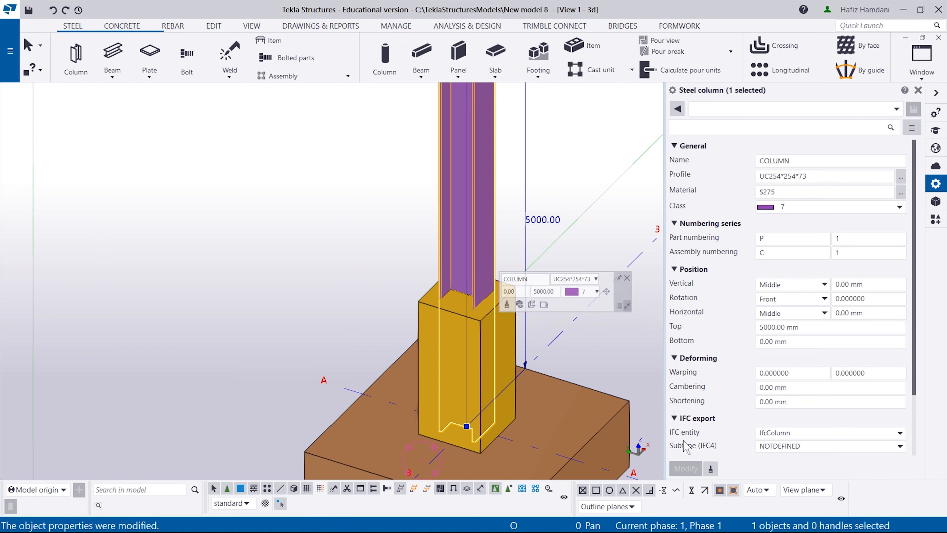
click(764, 341)
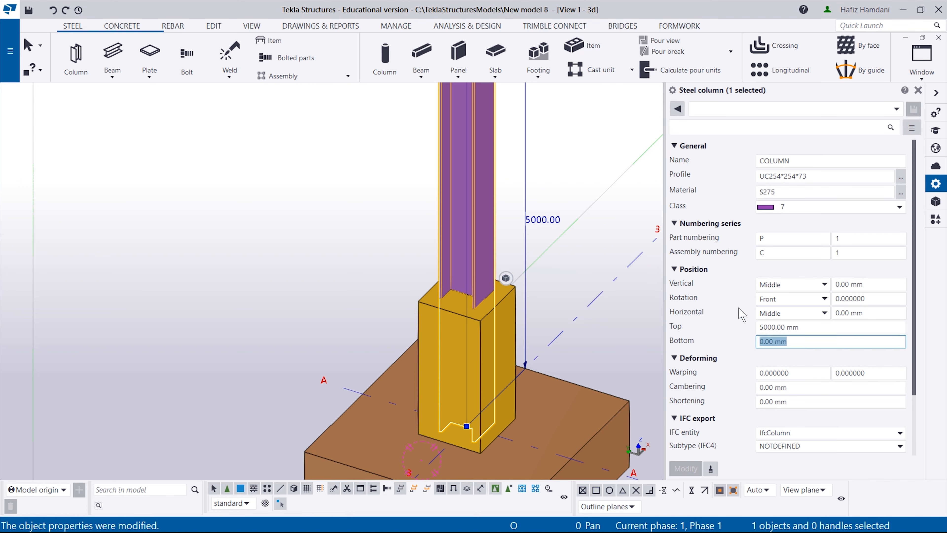
text(1000)
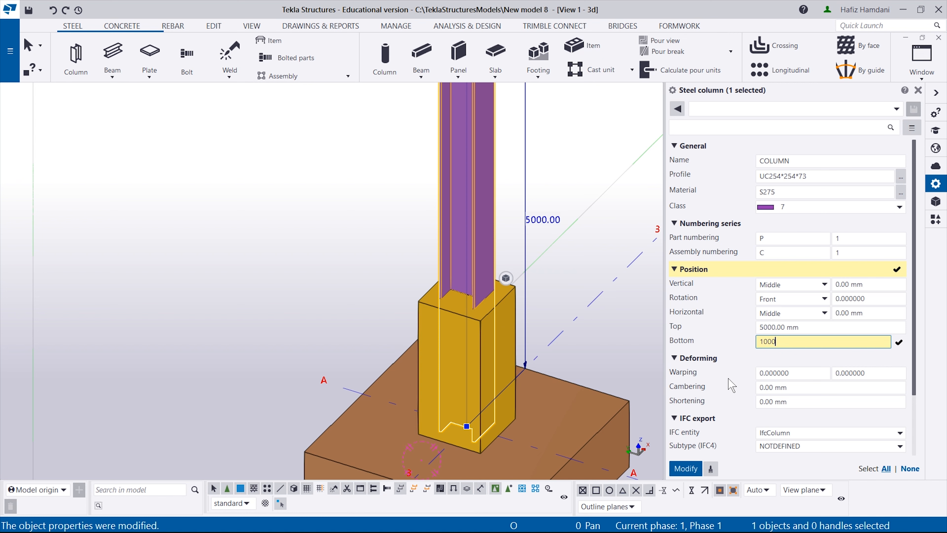
click(686, 469)
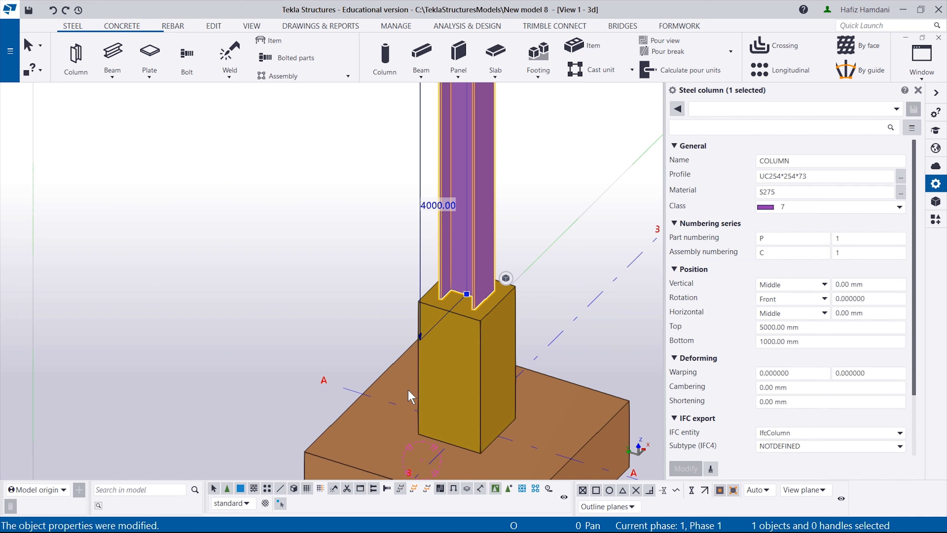
scroll(412, 397, down, 5)
scroll(315, 374, up, 2)
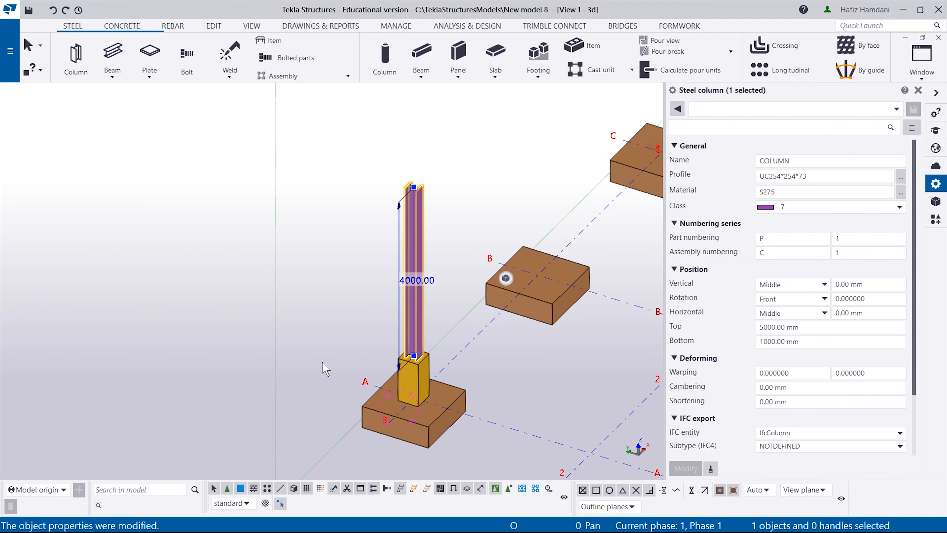
click(321, 359)
scroll(303, 357, up, 1)
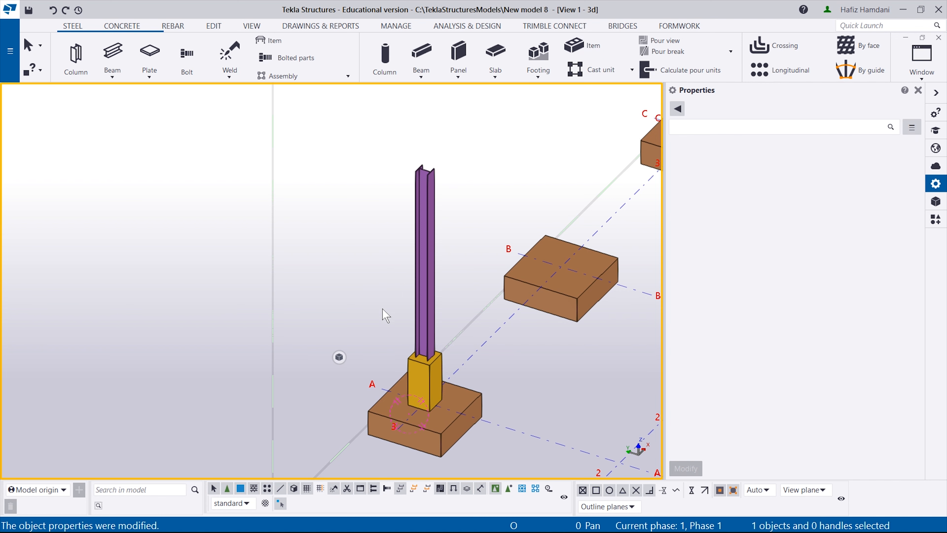
Set the top level of the steel column at A-3 to 7000 mm and apply the change.
click(429, 316)
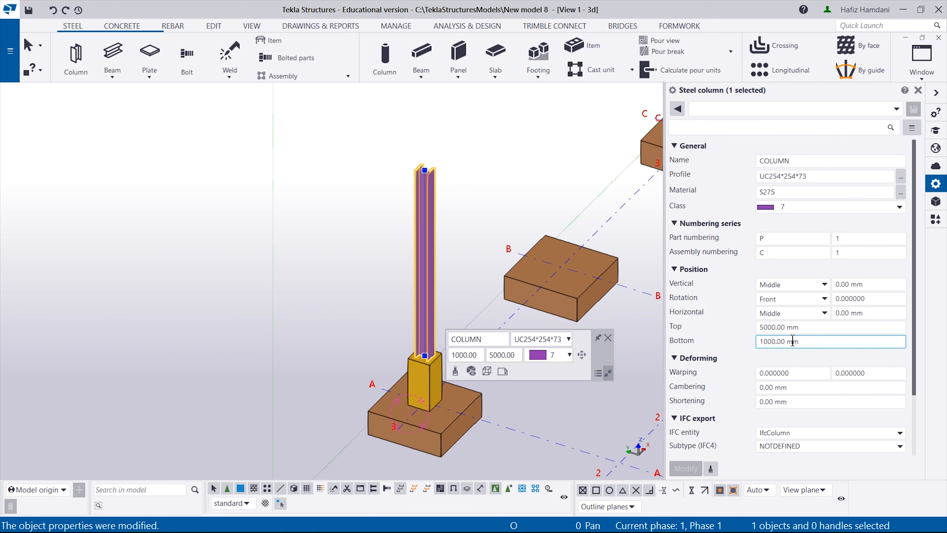
click(370, 328)
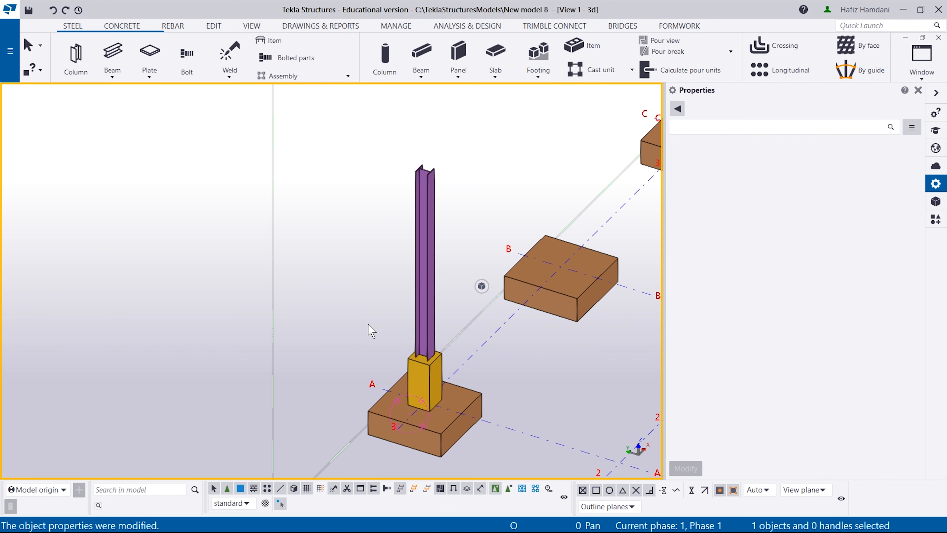
click(429, 321)
mouse_move(425, 294)
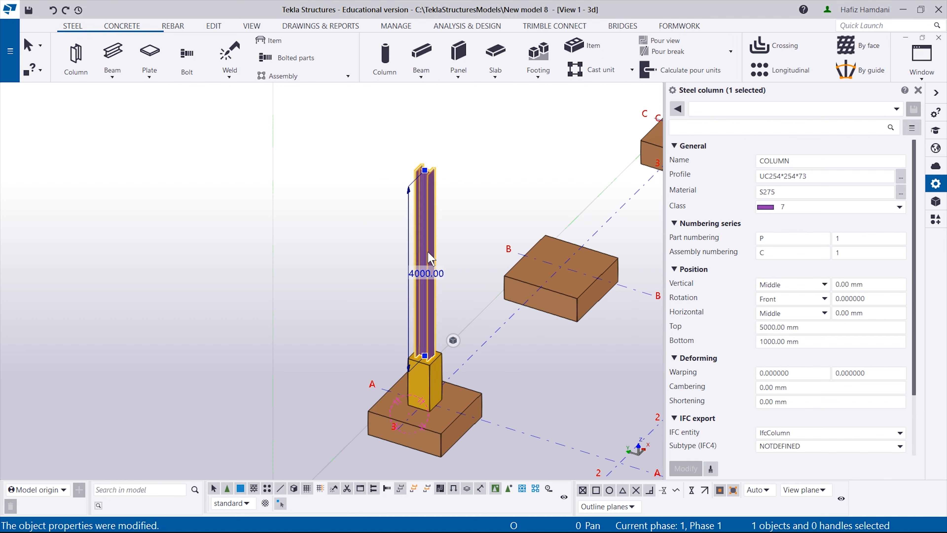
click(768, 327)
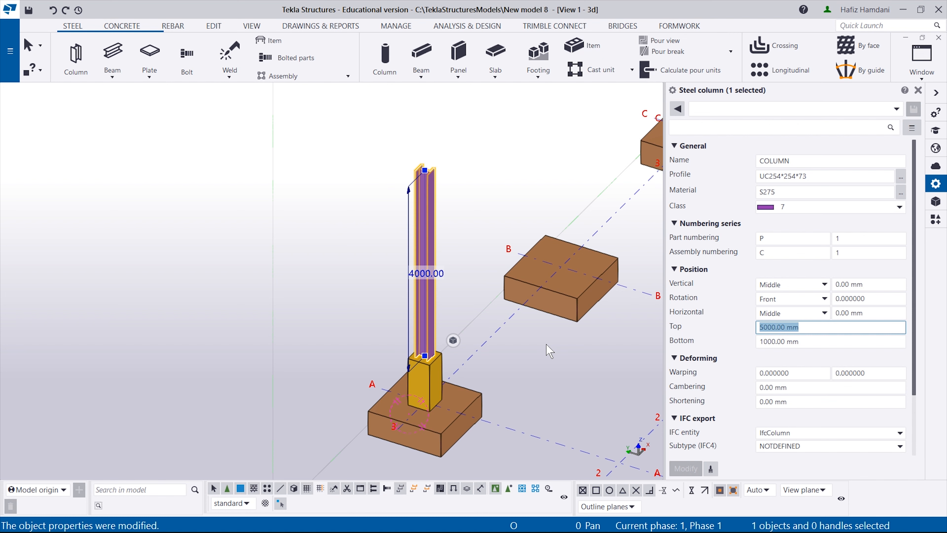
text(7)
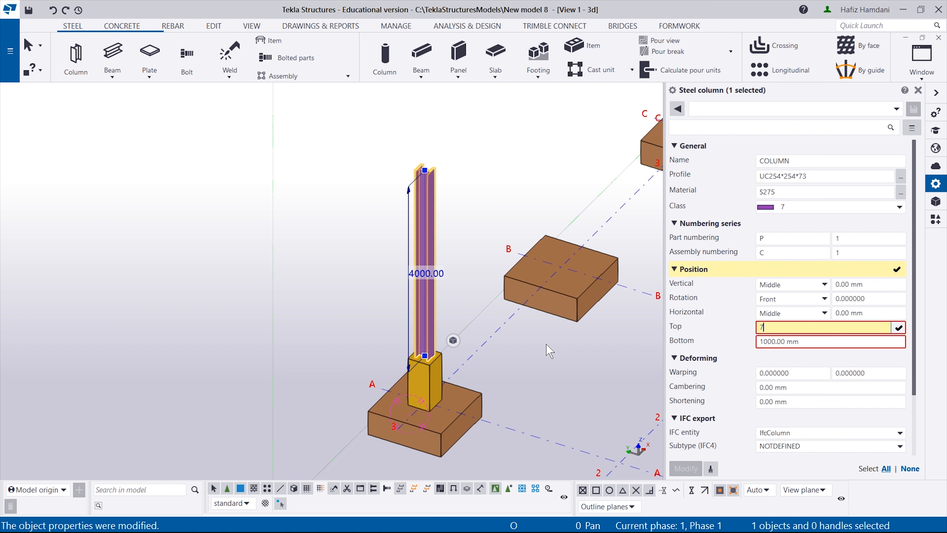
text(000)
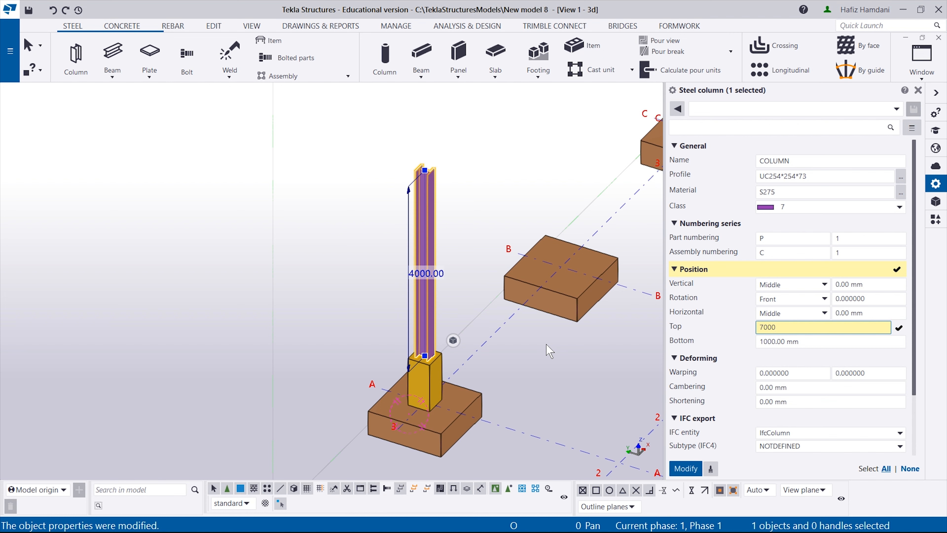
click(775, 341)
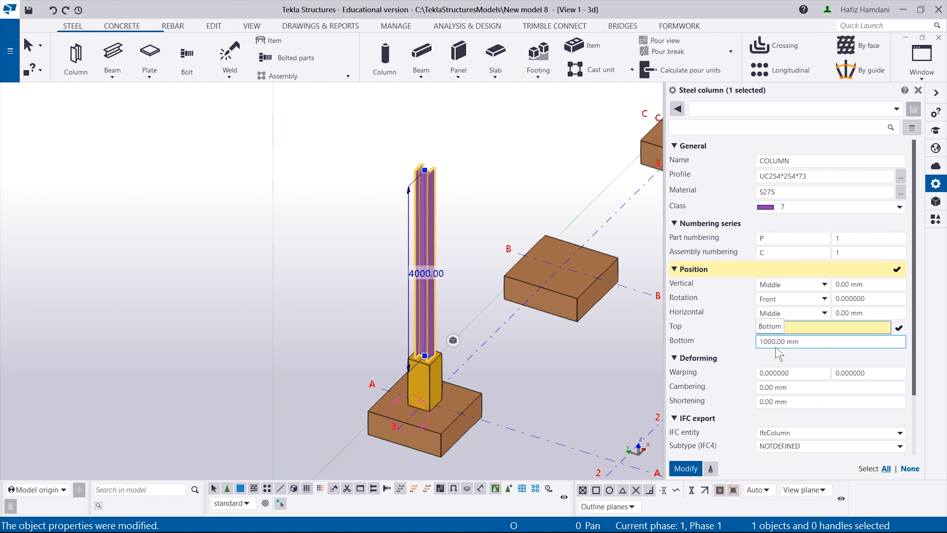
click(690, 469)
scroll(453, 421, down, 3)
click(471, 234)
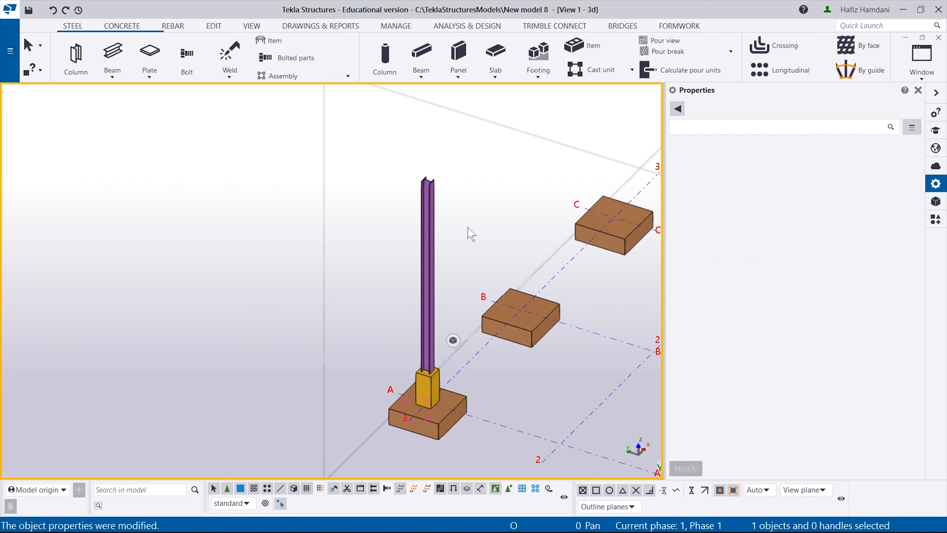
Switch to plan view and check how the steel column sits on the concrete column and footing at A-3.
scroll(374, 330, down, 5)
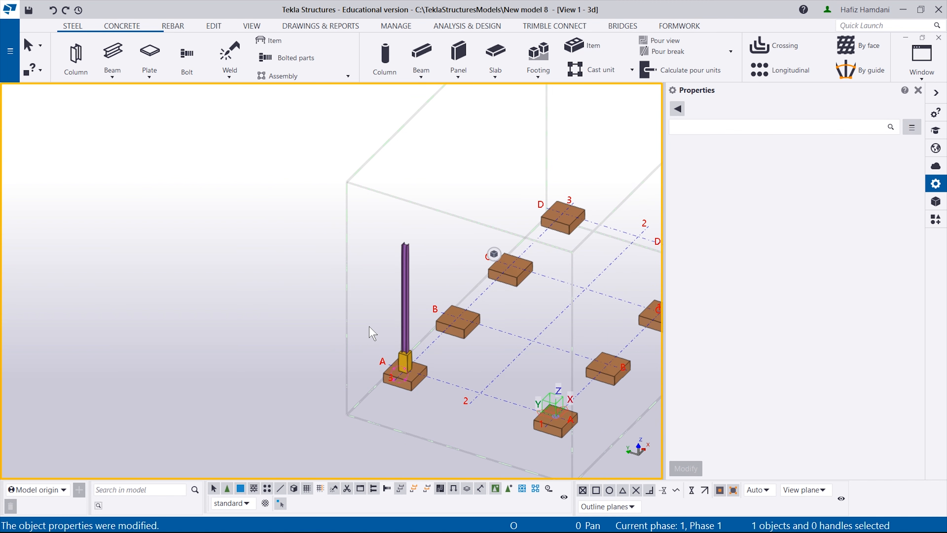
key(ctrl+p)
scroll(459, 302, down, 1)
scroll(200, 196, up, 3)
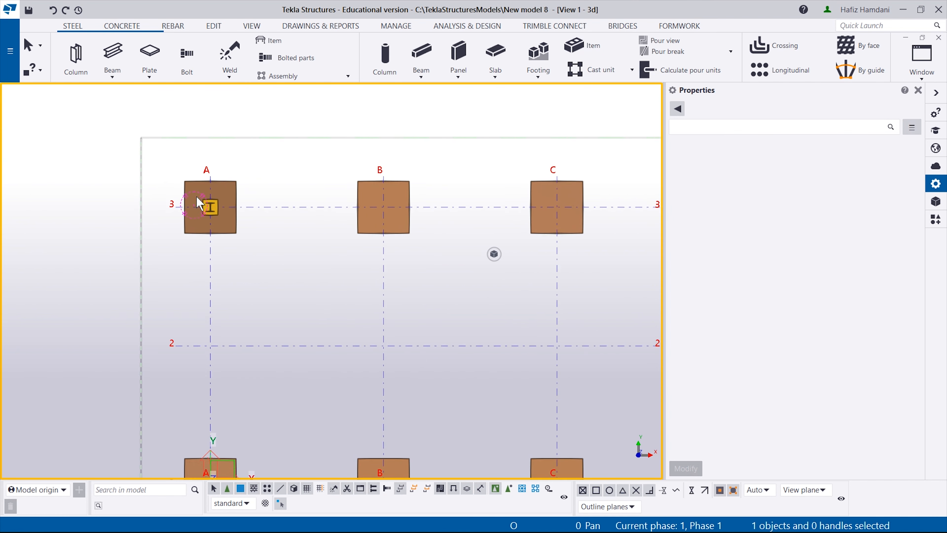
scroll(200, 199, up, 5)
scroll(328, 311, down, 1)
scroll(271, 145, up, 1)
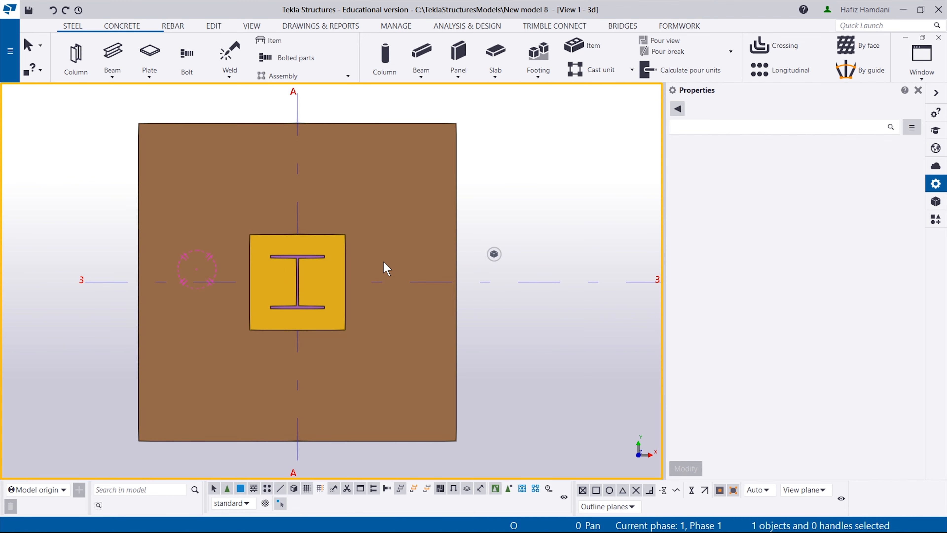
scroll(418, 261, down, 1)
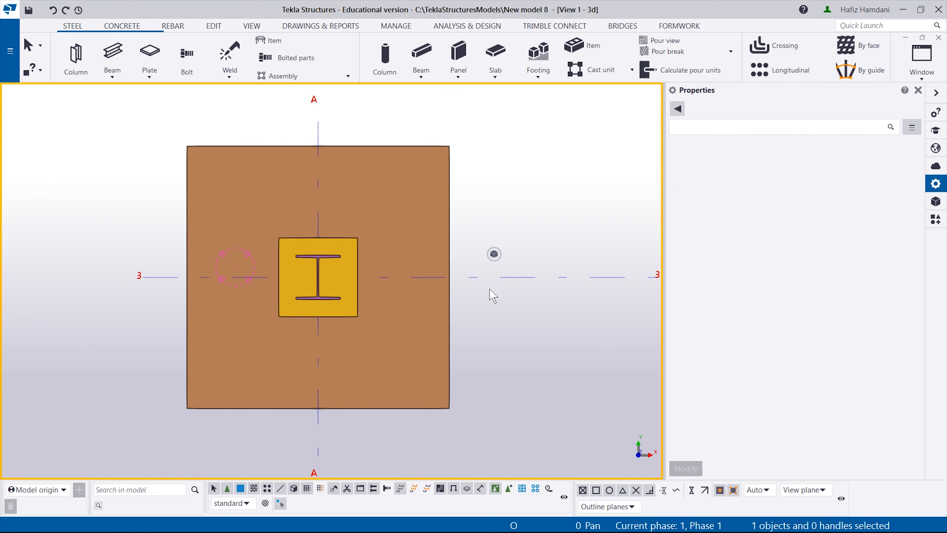
scroll(489, 289, down, 2)
Return to a 3D view, inspect the footing reinforcement in wireframe, and restore the shaded rendering.
ctrl+middle_drag(462, 326, 402, 268)
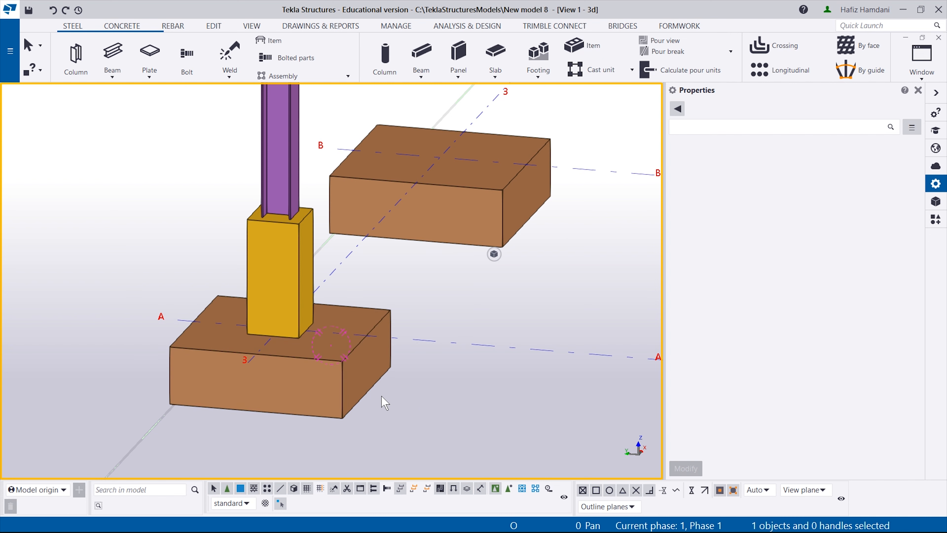
key(ctrl+1)
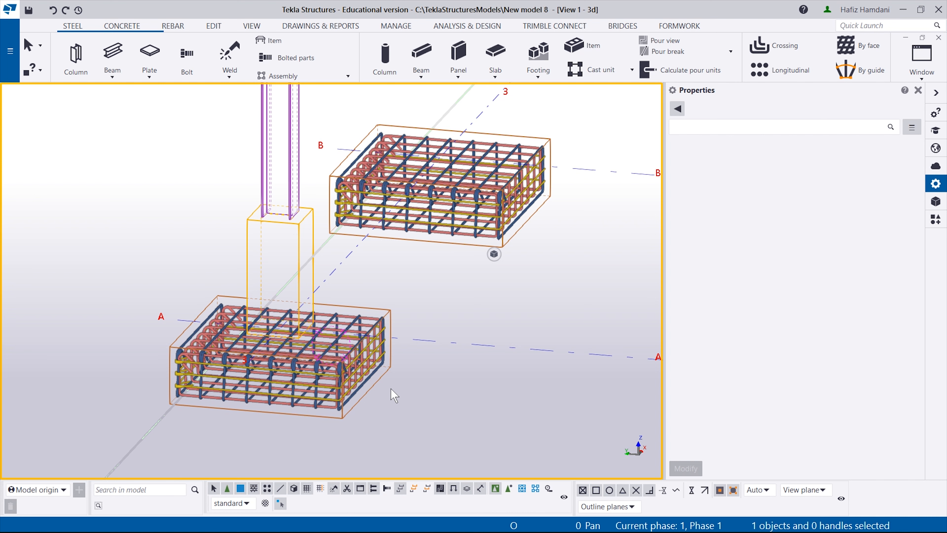
key(ctrl+4)
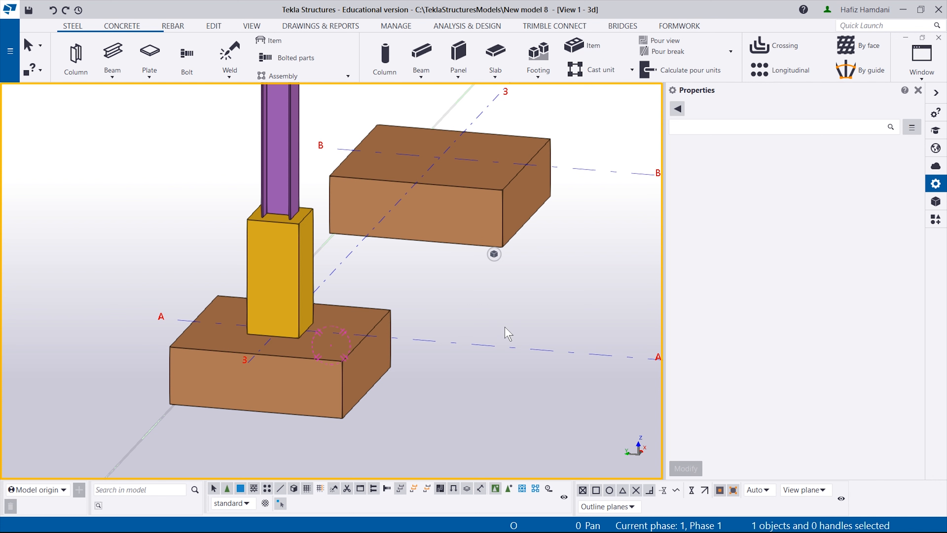
Search the applications and components catalog for "foot" to look for footing reinforcement components.
click(935, 220)
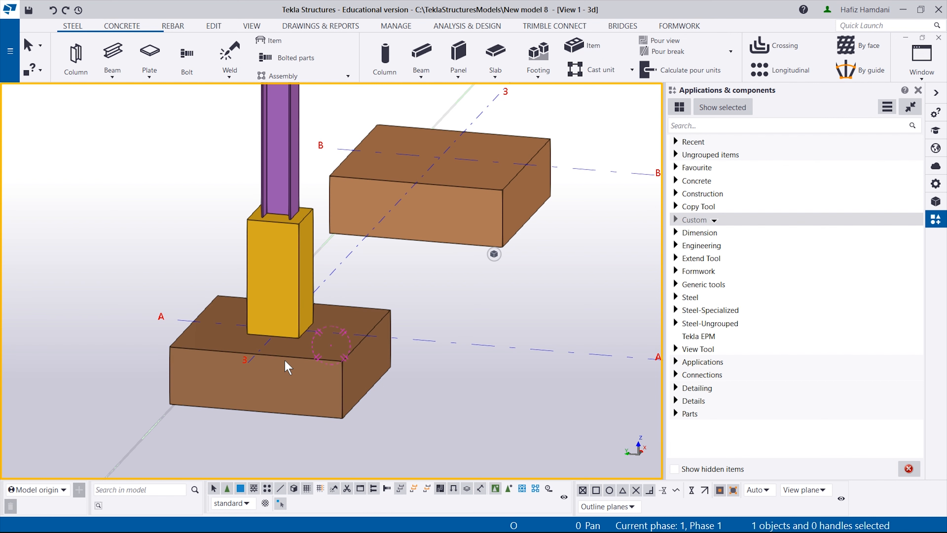
click(719, 125)
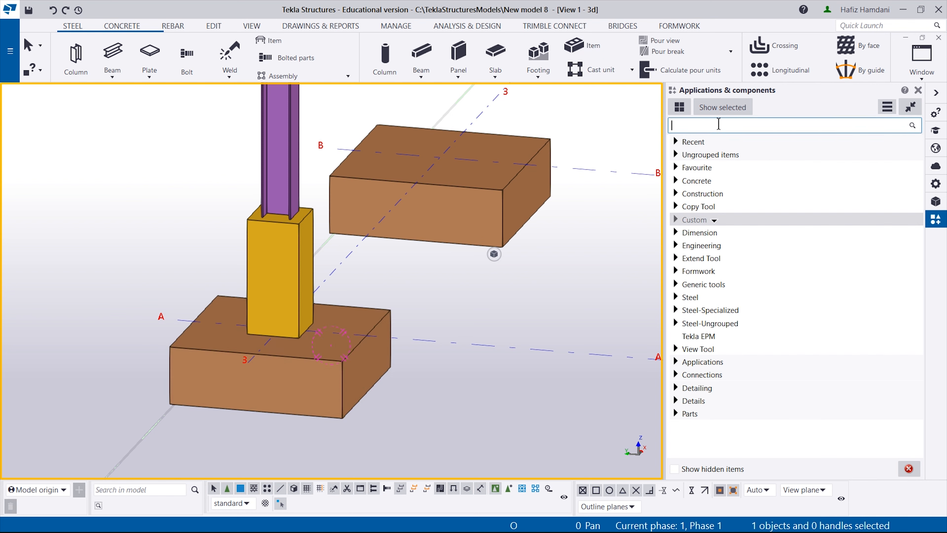
text(ffo)
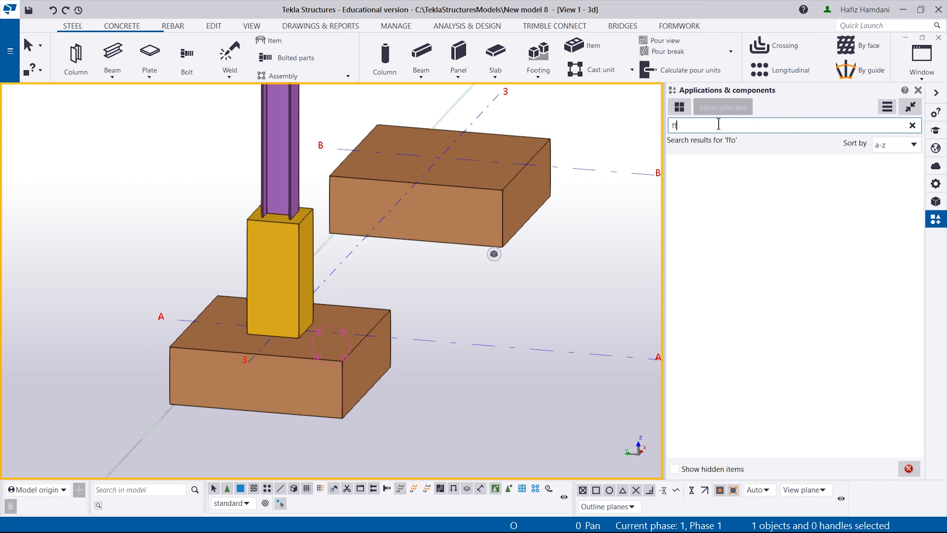
key(BackSpace)
key(BackSpace)
key(BackSpace)
text(foot)
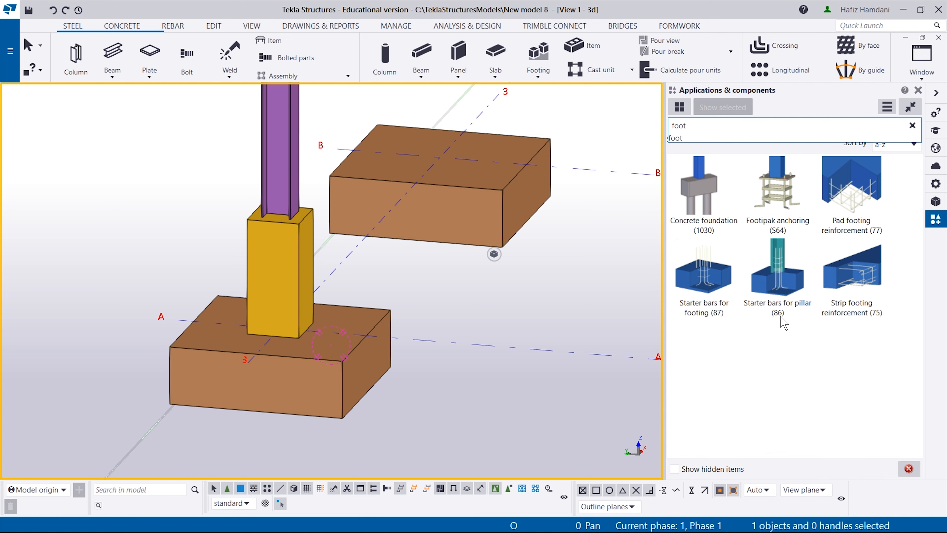
Find component 86 in the catalog and apply Starter bars for pillar (86) to the footing and concrete column at A-3.
click(912, 126)
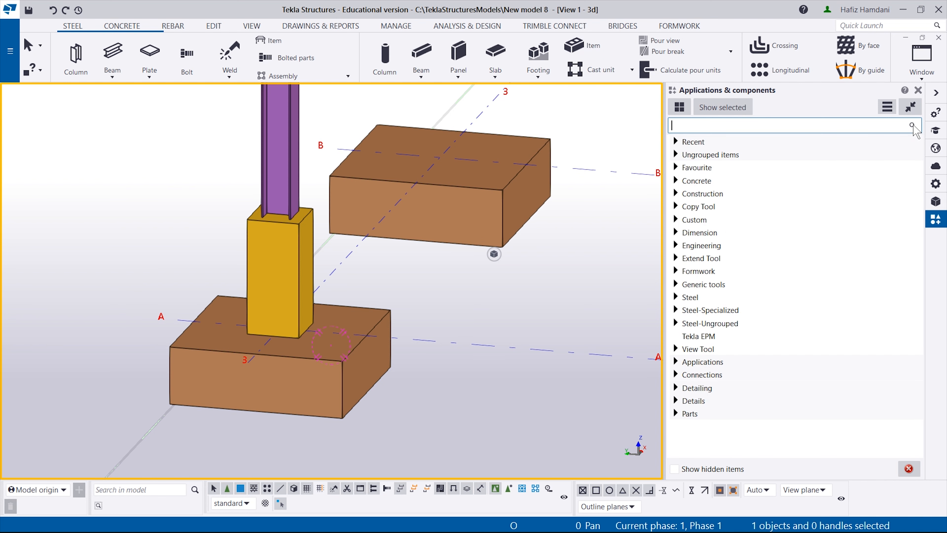
text(86)
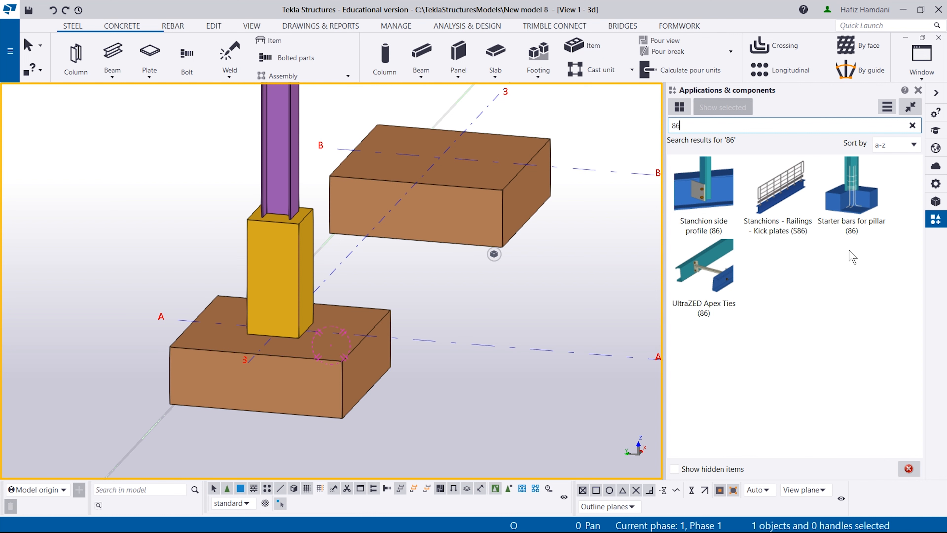
click(841, 228)
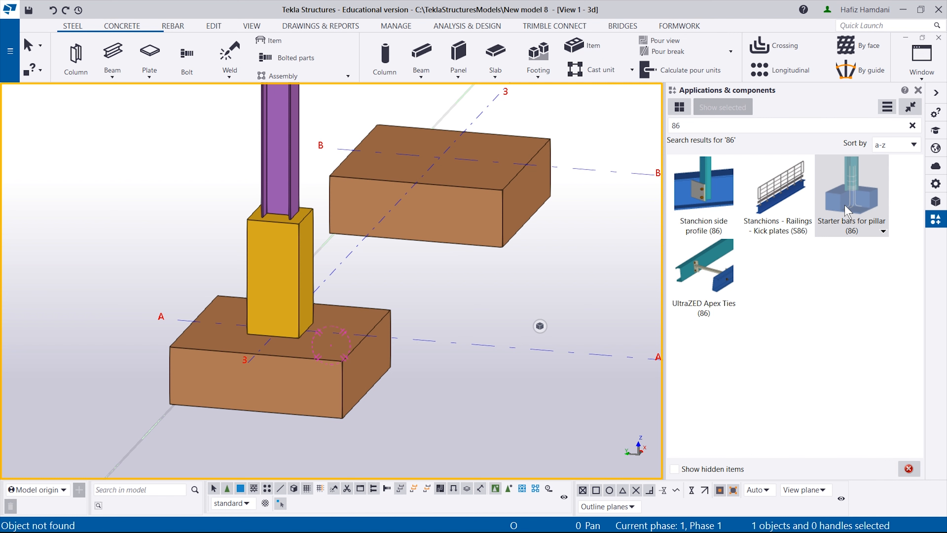
click(849, 211)
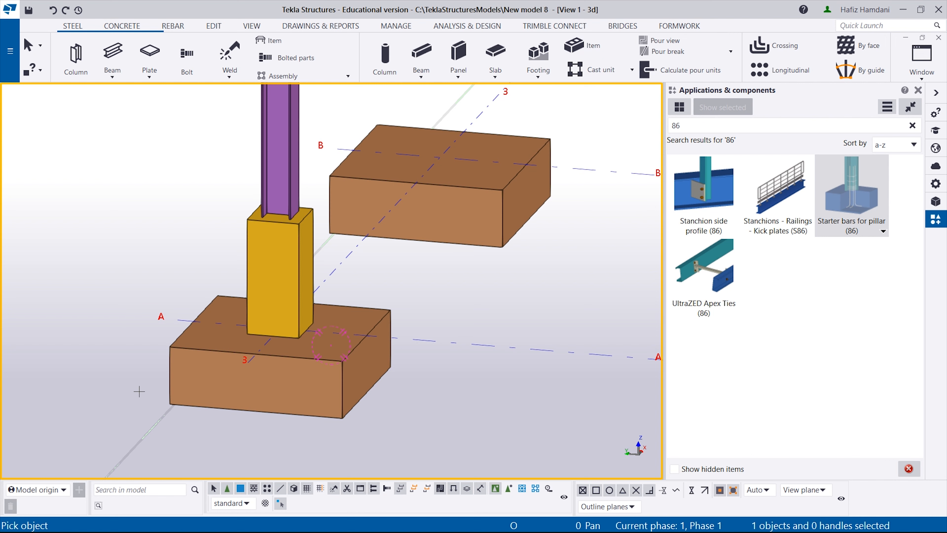
click(272, 368)
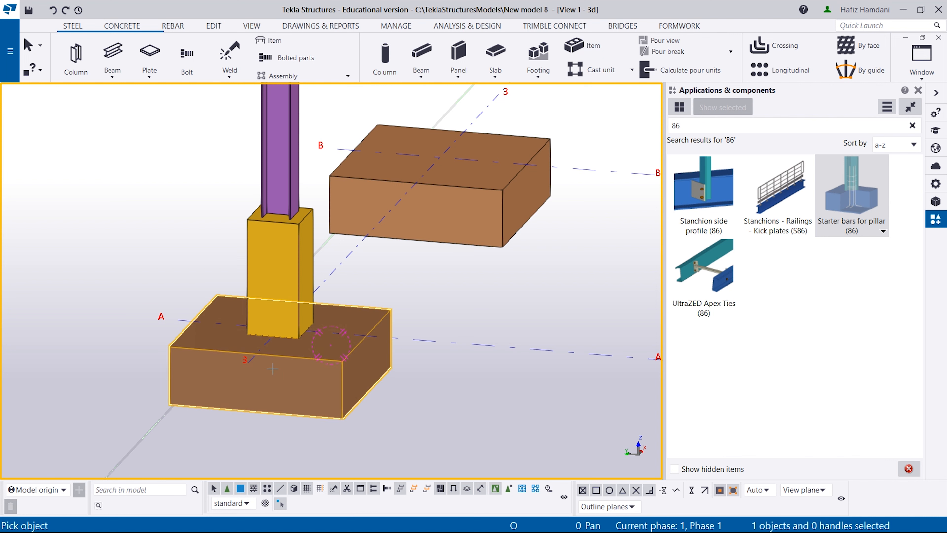
click(267, 270)
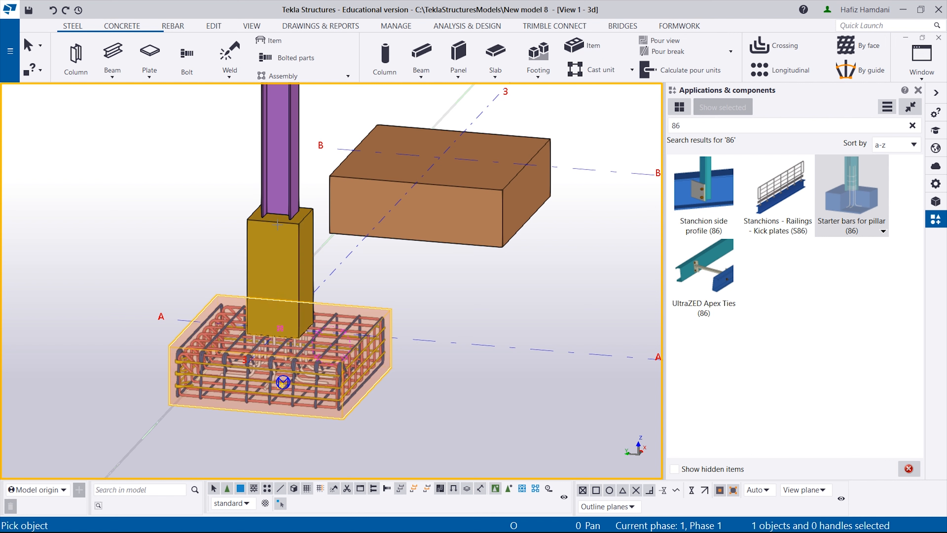
key(Escape)
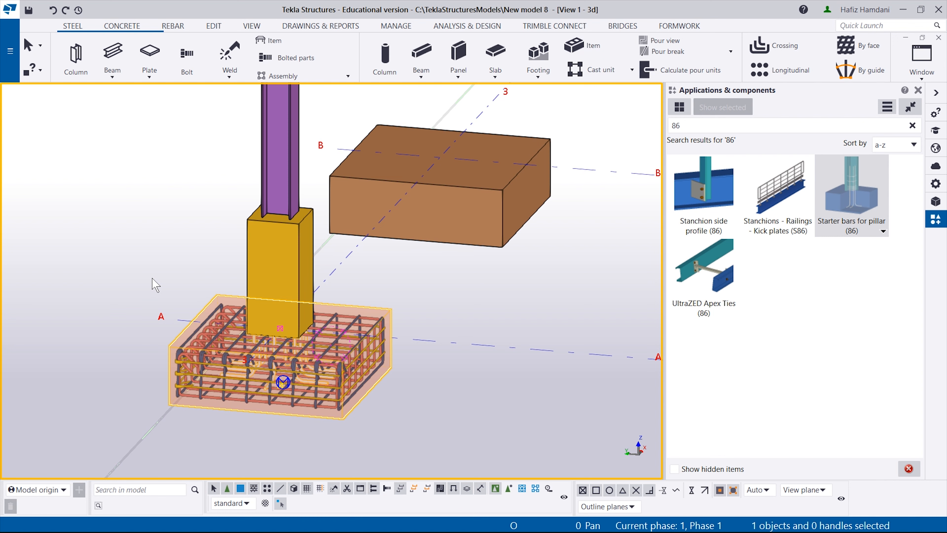
click(154, 285)
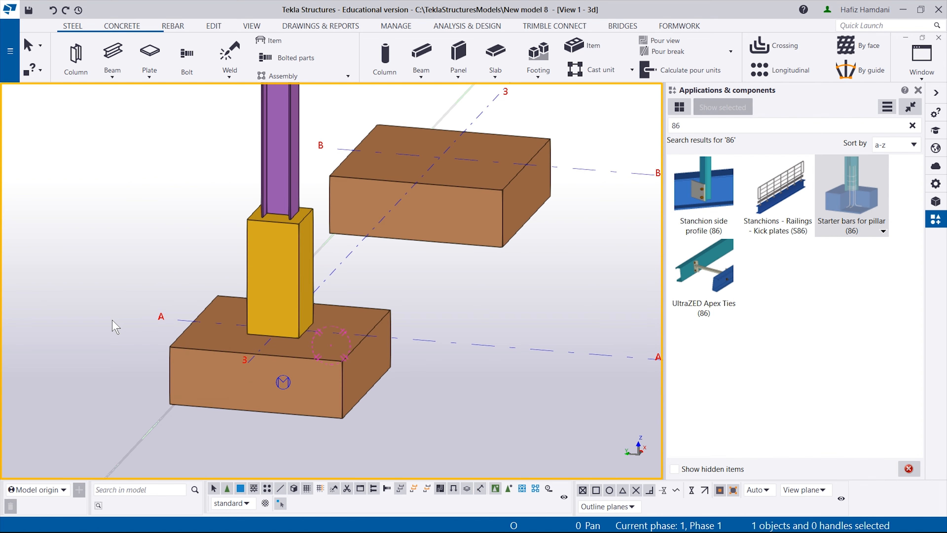
Expose the reinforcement at A-3 in wireframe and set the starter bars component's corner bar and side bar sizes to 12.
key(ctrl+1)
scroll(261, 306, up, 2)
ctrl+middle_drag(284, 261, 384, 287)
scroll(356, 284, up, 2)
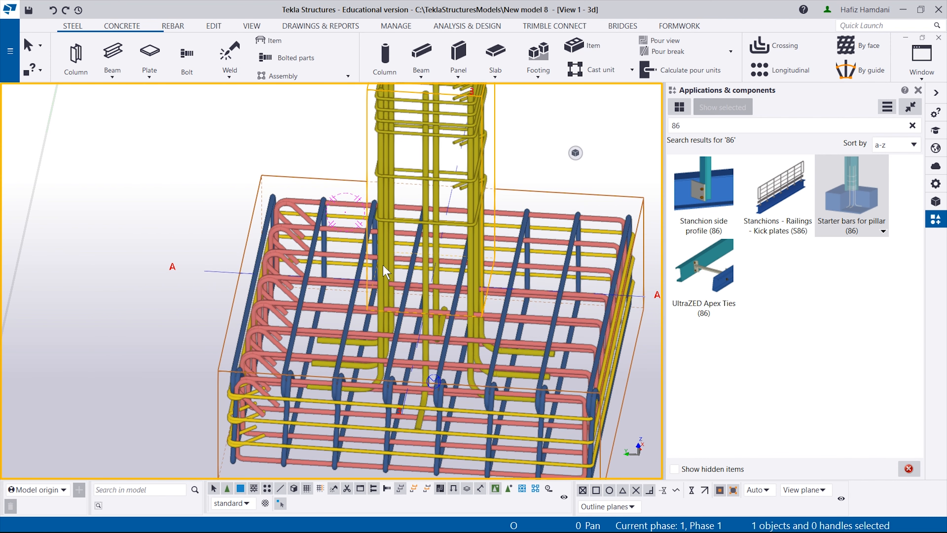
double_click(383, 266)
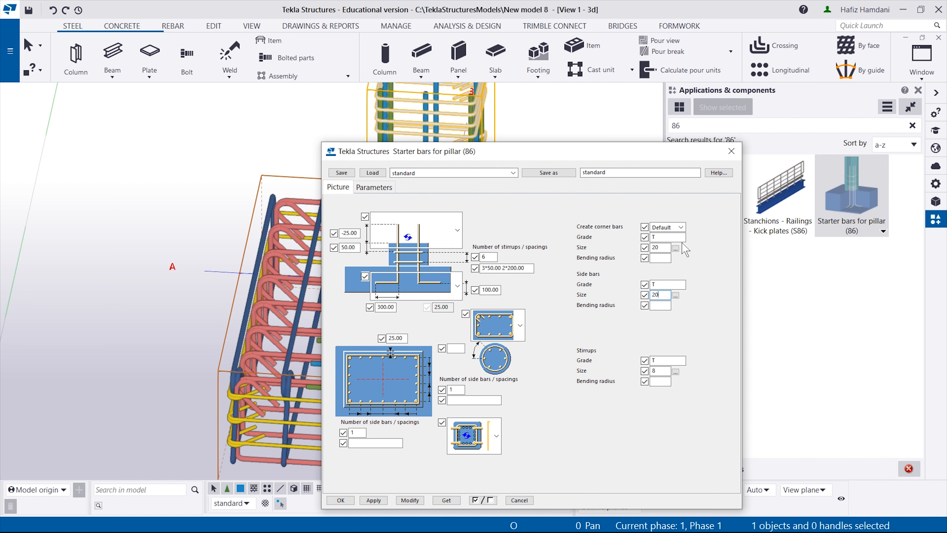
double_click(660, 247)
text(12)
double_click(660, 294)
text(12)
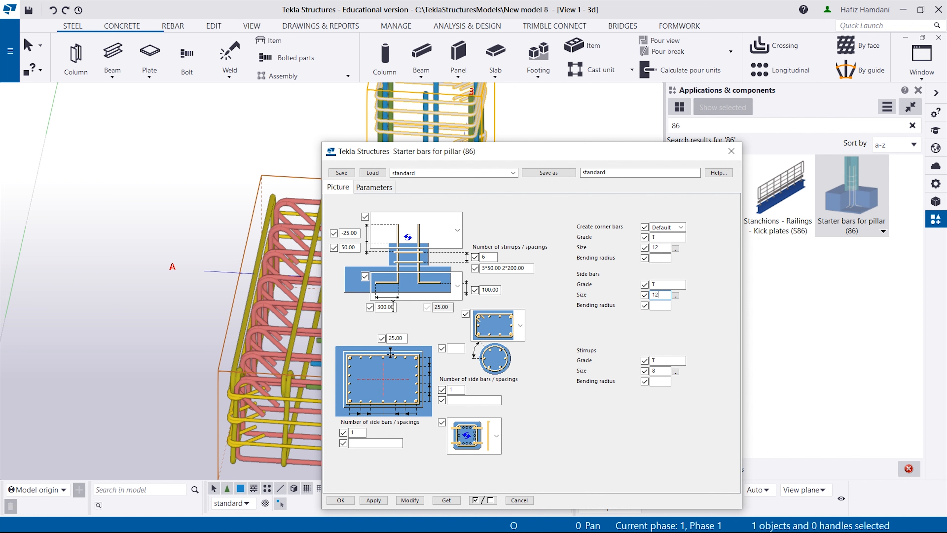
Set the starter bars' bottom leg length to 500 mm and the pedestal cover to 30 mm, and modify the component.
drag(393, 307, 356, 307)
text(500)
double_click(403, 337)
text(30)
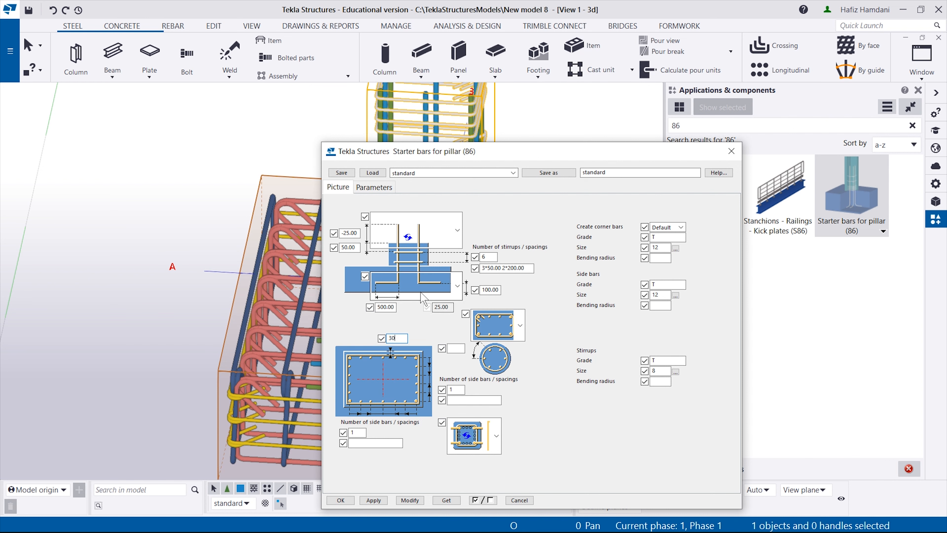
click(411, 500)
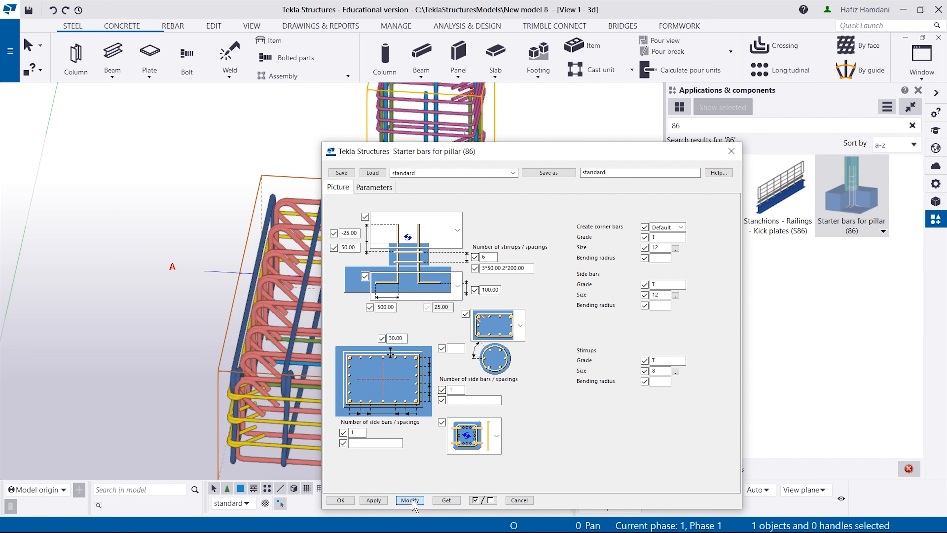
click(733, 150)
Close the component catalog, inspect the pedestal reinforcement at A-3, and restore the shaded rendering to examine the steel column's base.
click(918, 90)
scroll(560, 280, down, 5)
ctrl+middle_drag(560, 280, 708, 239)
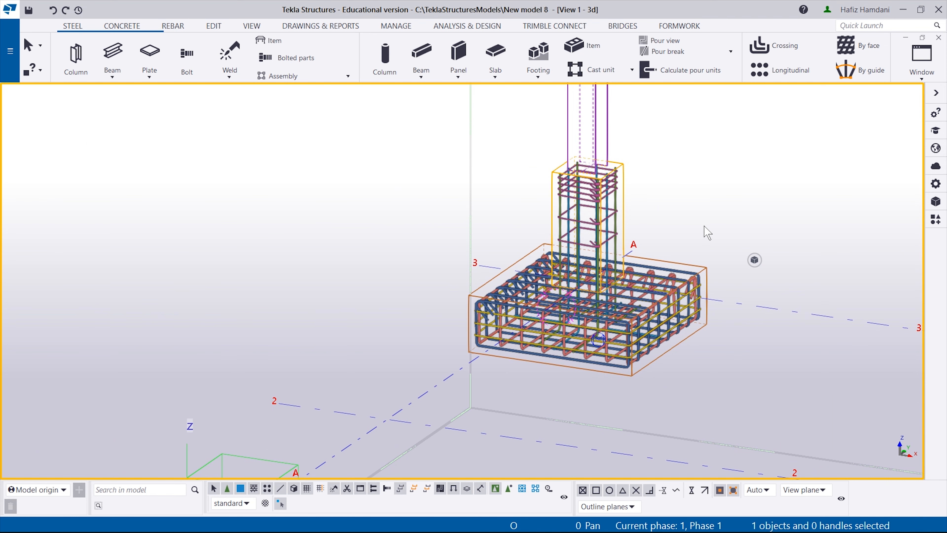
key(ctrl+4)
scroll(509, 287, down, 5)
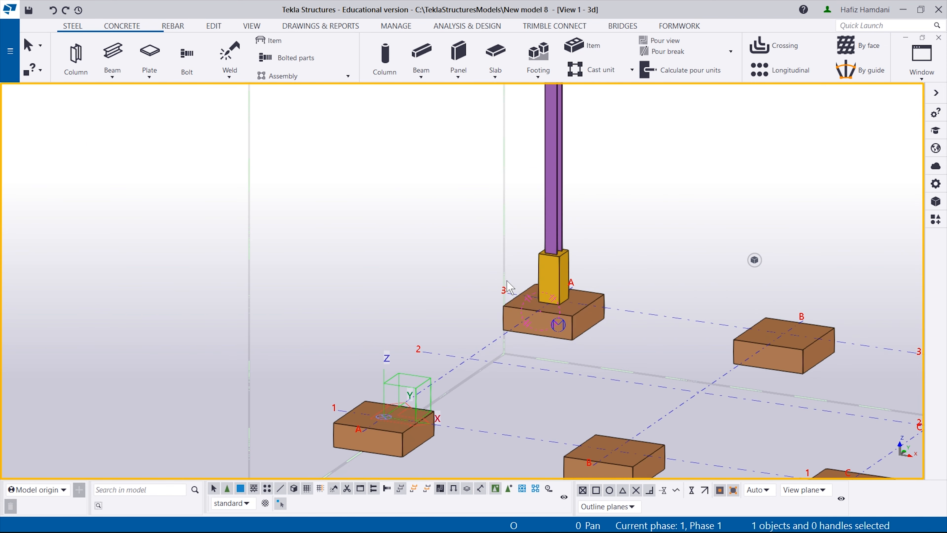
scroll(509, 287, up, 6)
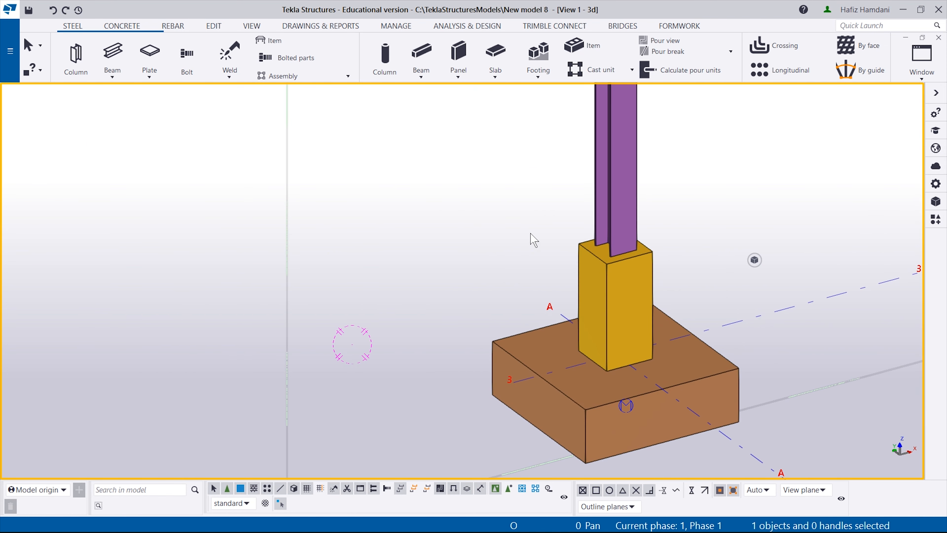
scroll(531, 234, up, 1)
scroll(563, 257, down, 1)
ctrl+middle_drag(590, 295, 647, 311)
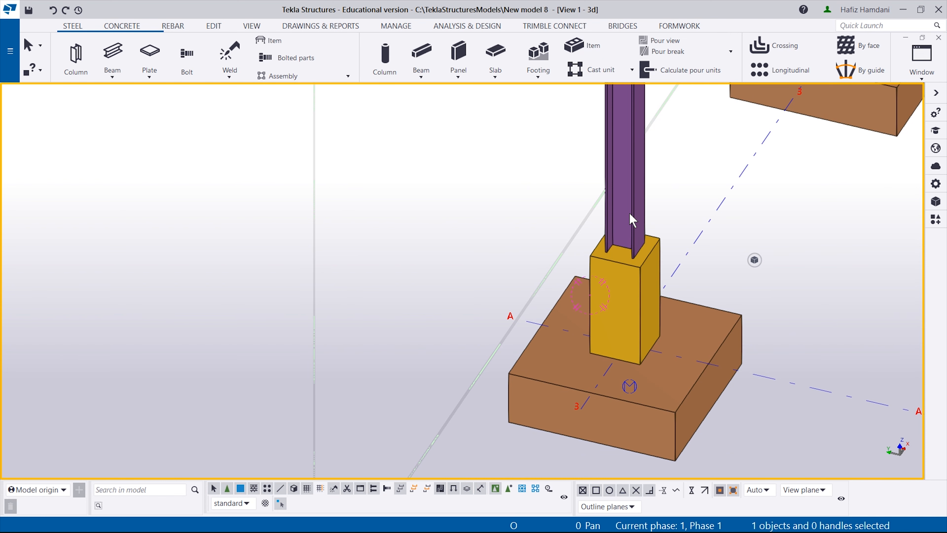
scroll(631, 219, up, 2)
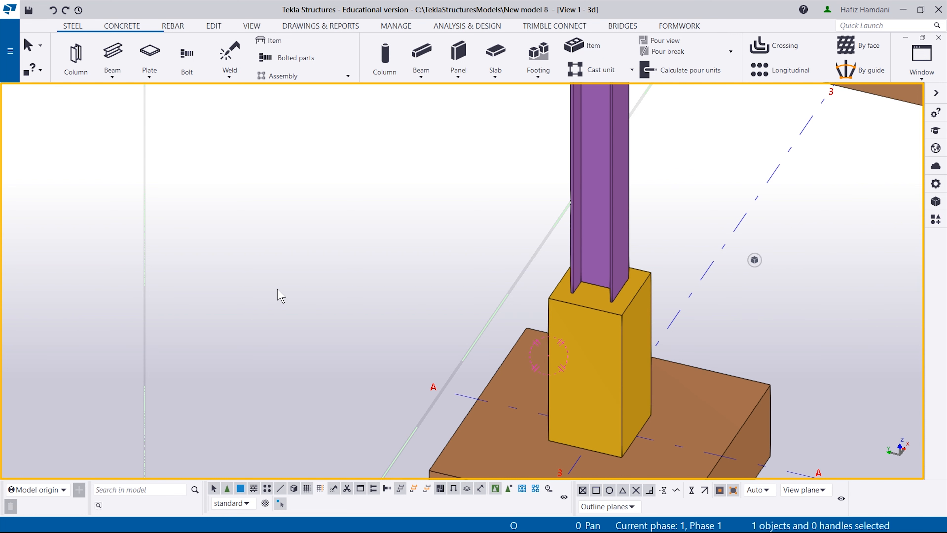
Search the applications and components catalog for "base" and browse the base plate components.
click(936, 220)
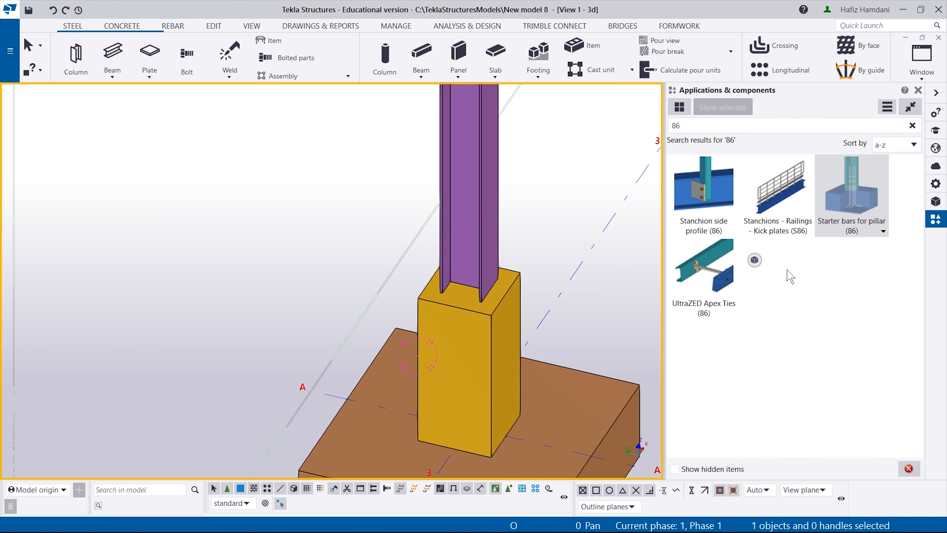
click(912, 126)
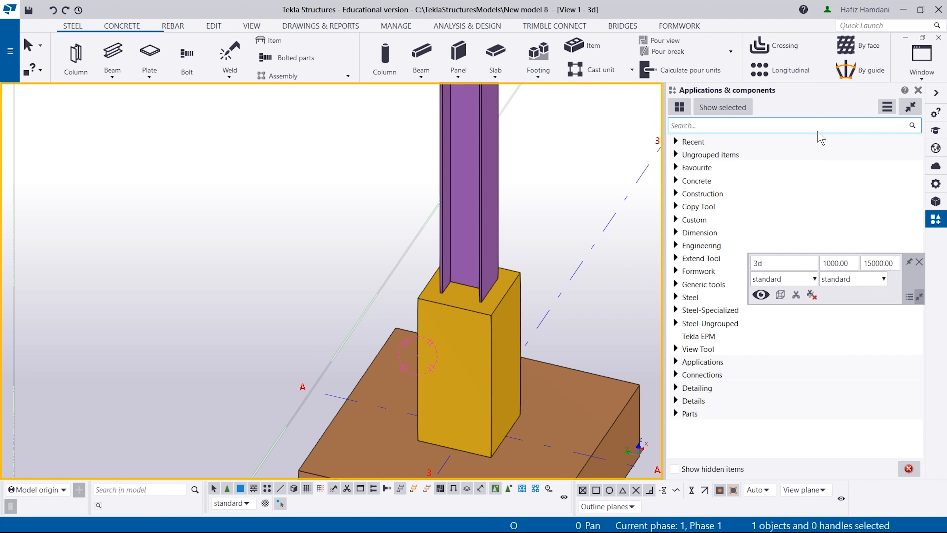
click(812, 124)
text(base)
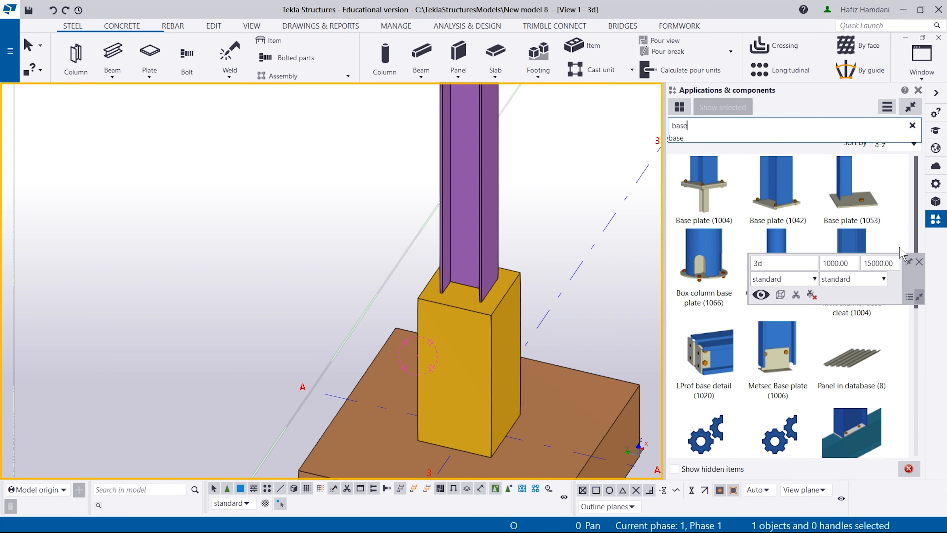
click(920, 262)
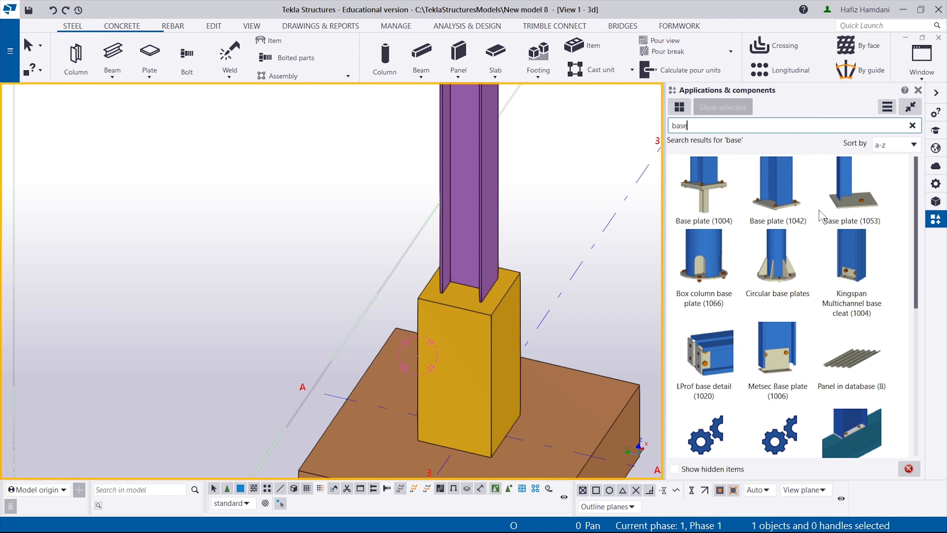
scroll(820, 216, down, 3)
scroll(824, 216, down, 3)
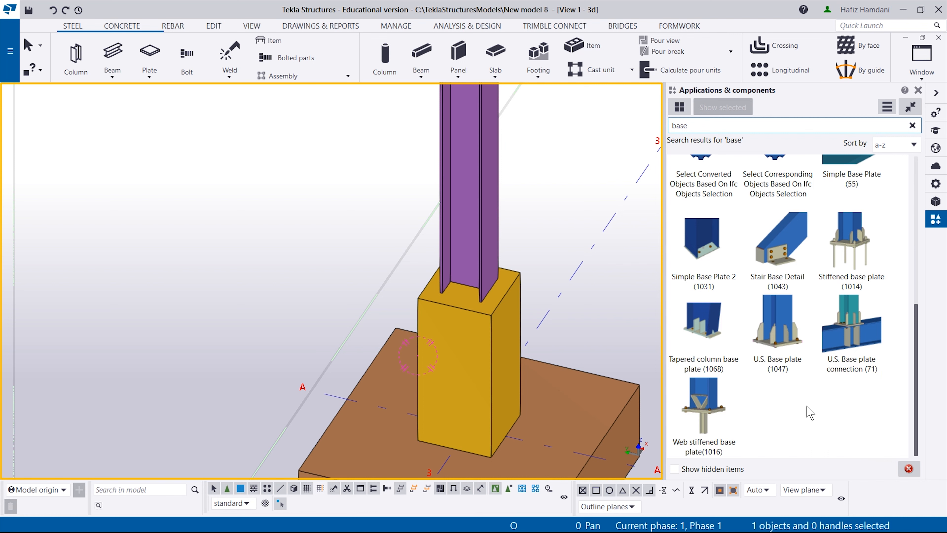
Apply Stiffened base plate (1014) to the steel column at A-3, positioned at the column's bottom on the pedestal.
click(850, 247)
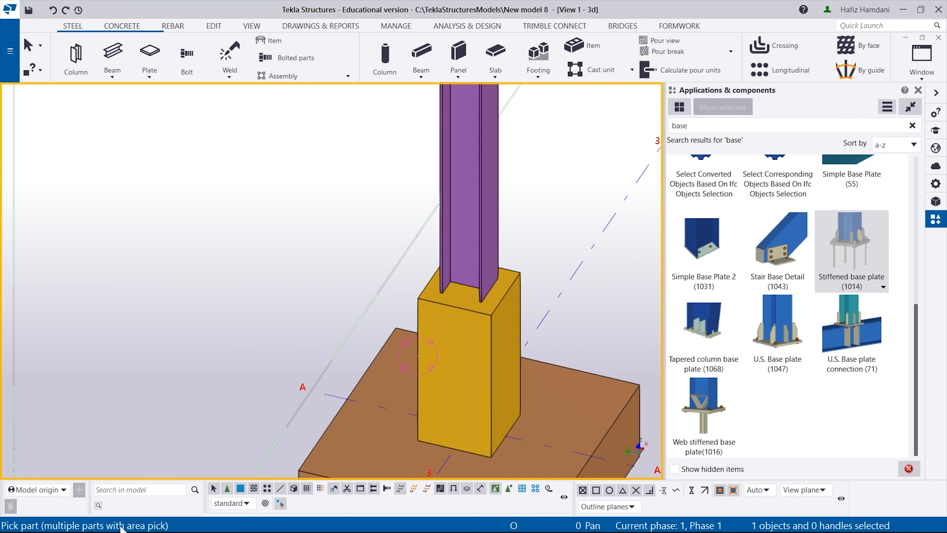
click(260, 342)
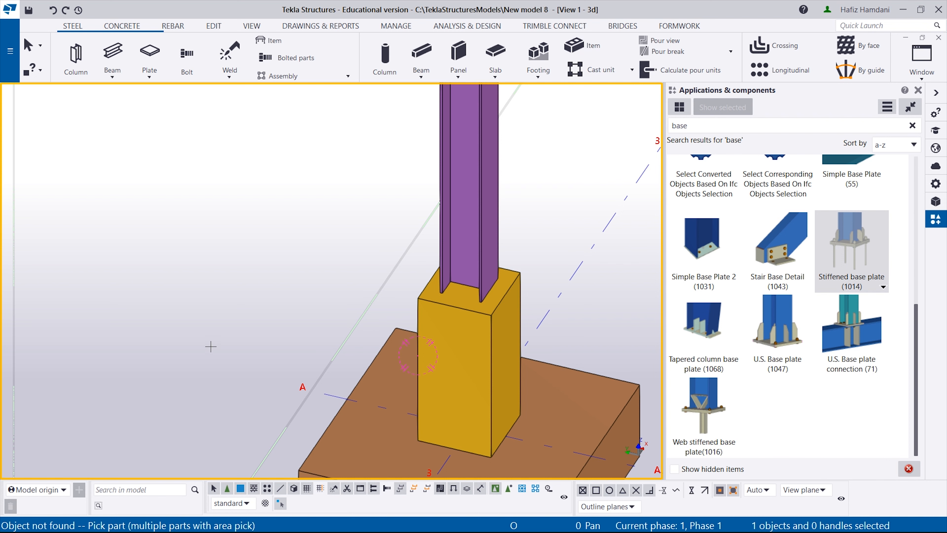
click(444, 281)
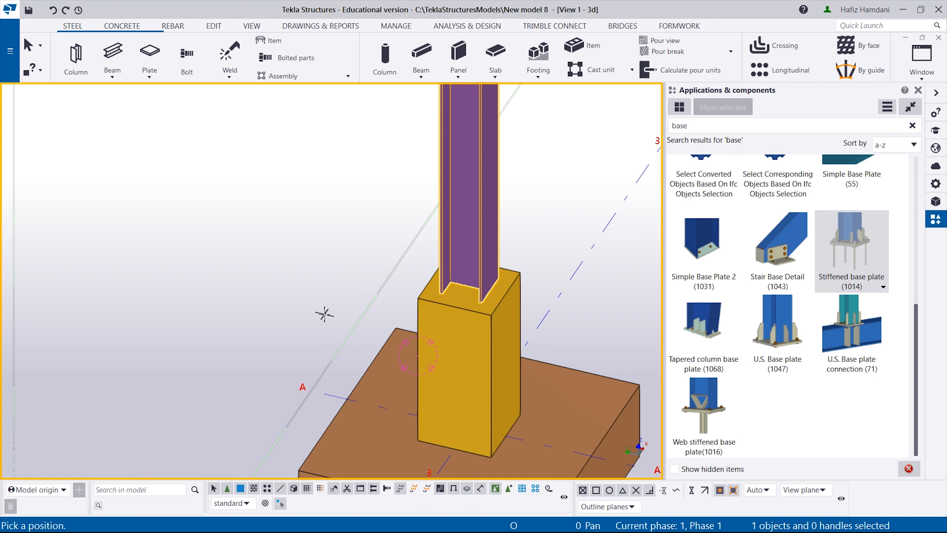
scroll(350, 258, up, 4)
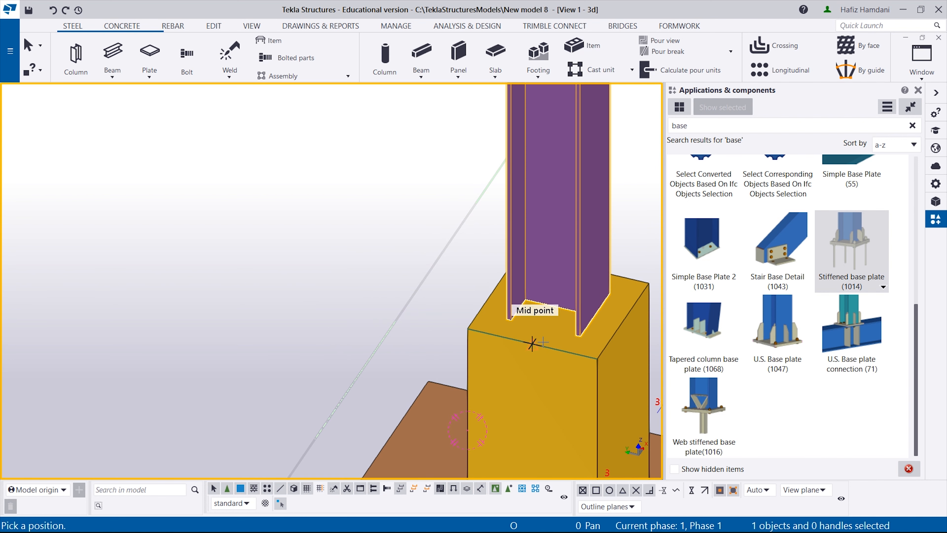
click(557, 308)
scroll(316, 277, down, 3)
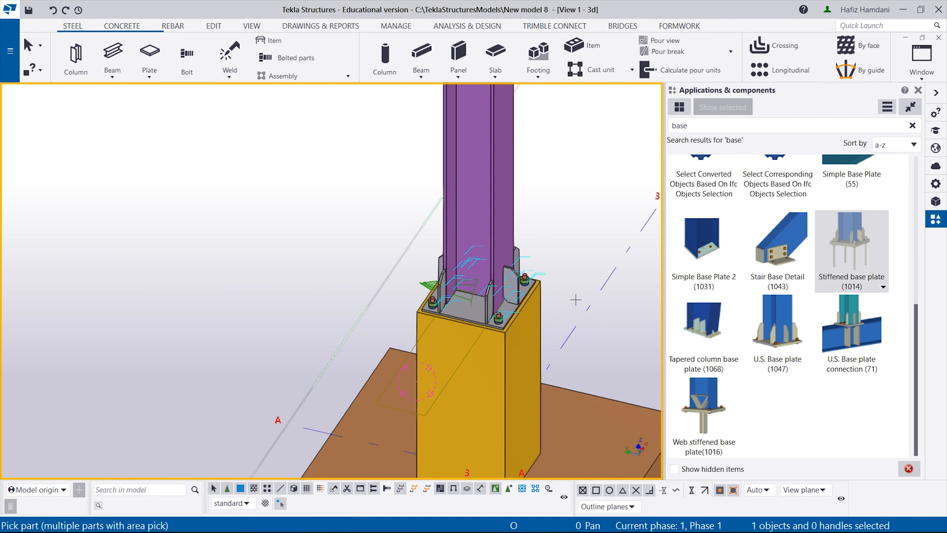
right_click(577, 186)
click(615, 193)
Inspect the base plate, anchor rods and pedestal reinforcement at A-3 in wireframe, and restore the shaded rendering.
ctrl+middle_drag(611, 209, 466, 403)
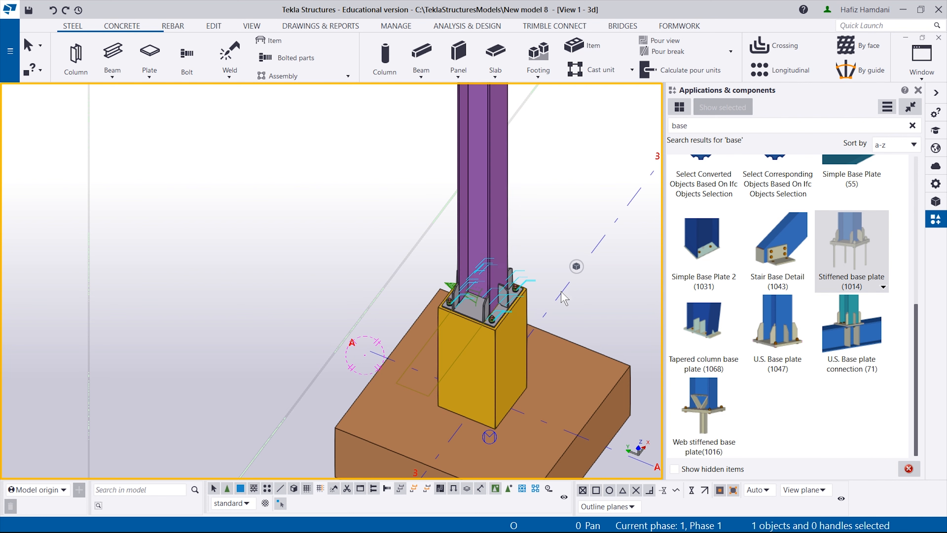
ctrl+middle_drag(496, 234, 480, 320)
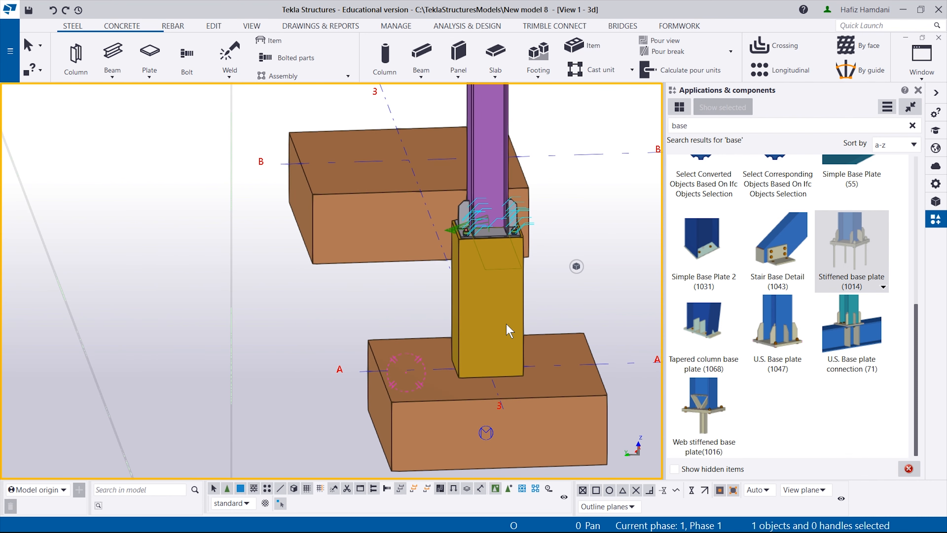
ctrl+middle_drag(509, 330, 306, 304)
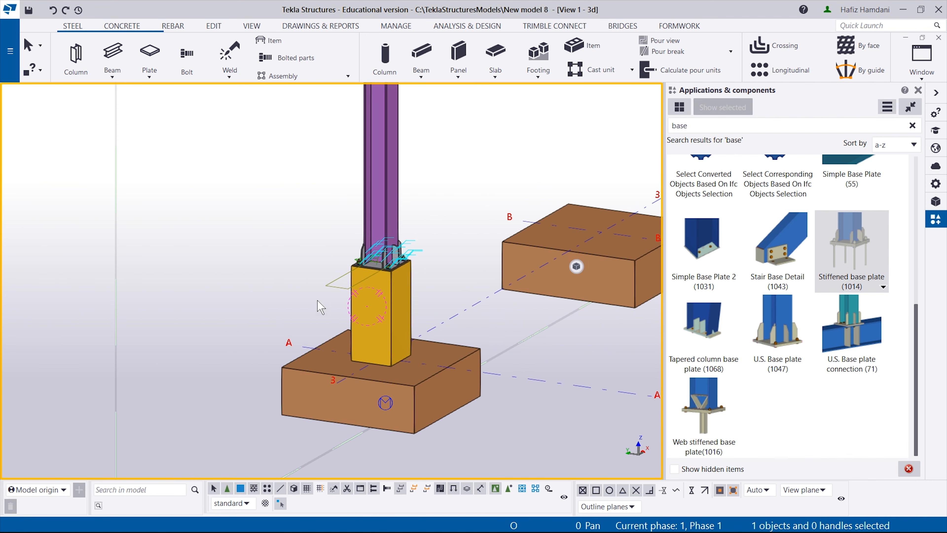
scroll(340, 326, up, 1)
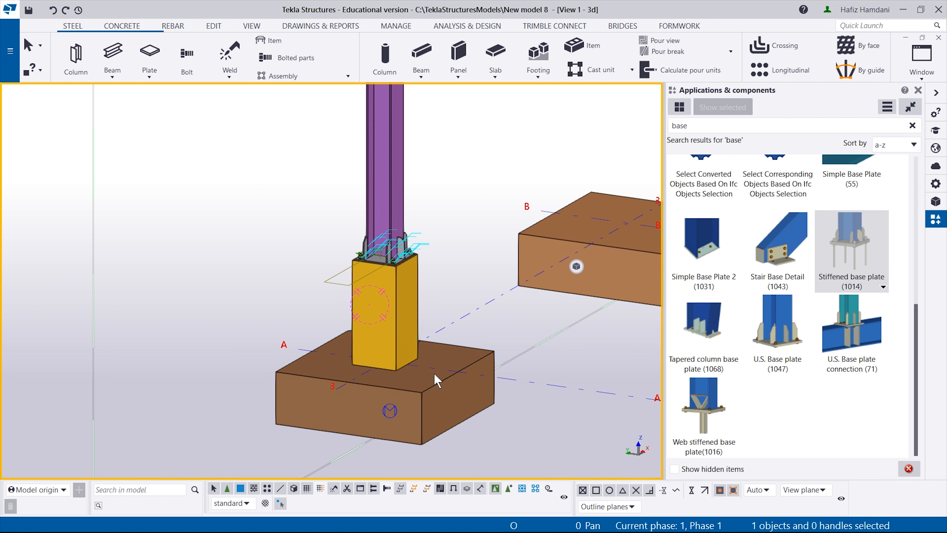
key(ctrl+2)
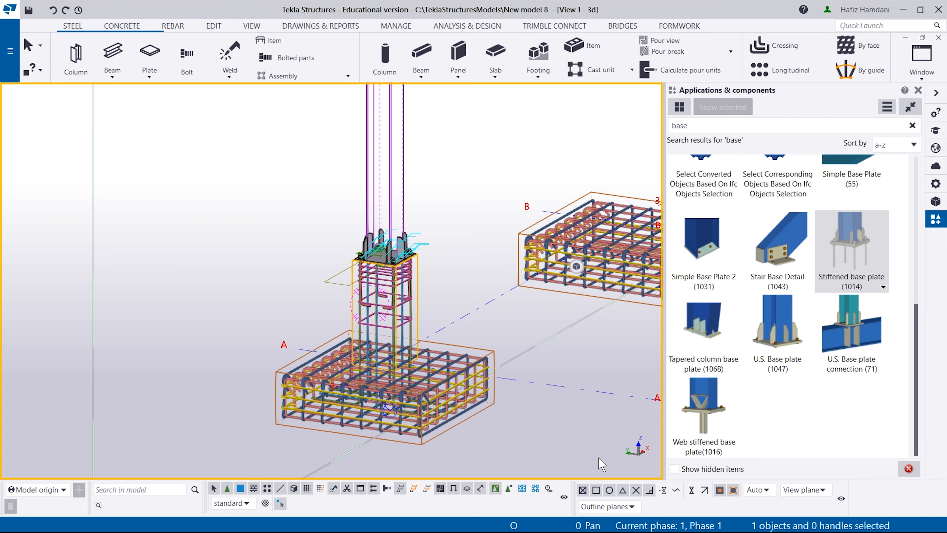
scroll(319, 301, up, 3)
scroll(320, 300, up, 4)
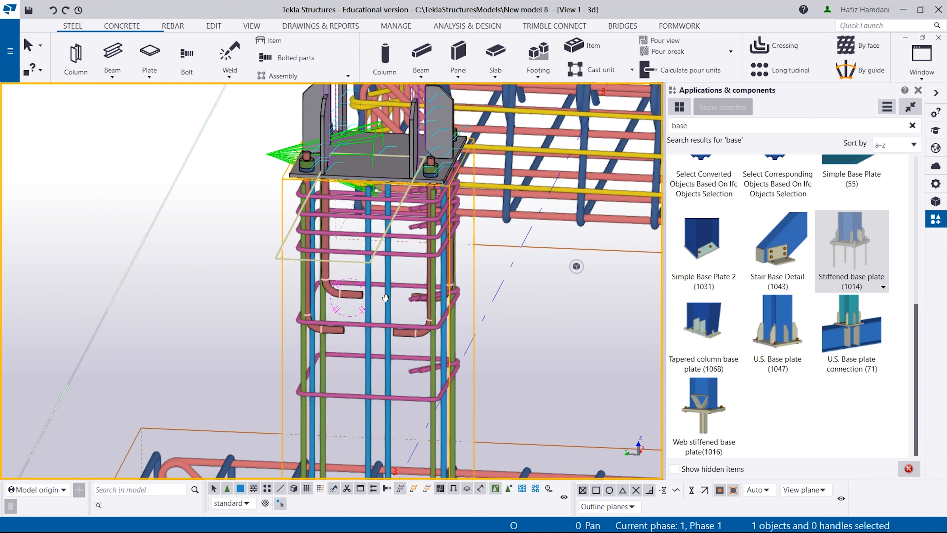
scroll(361, 181, down, 4)
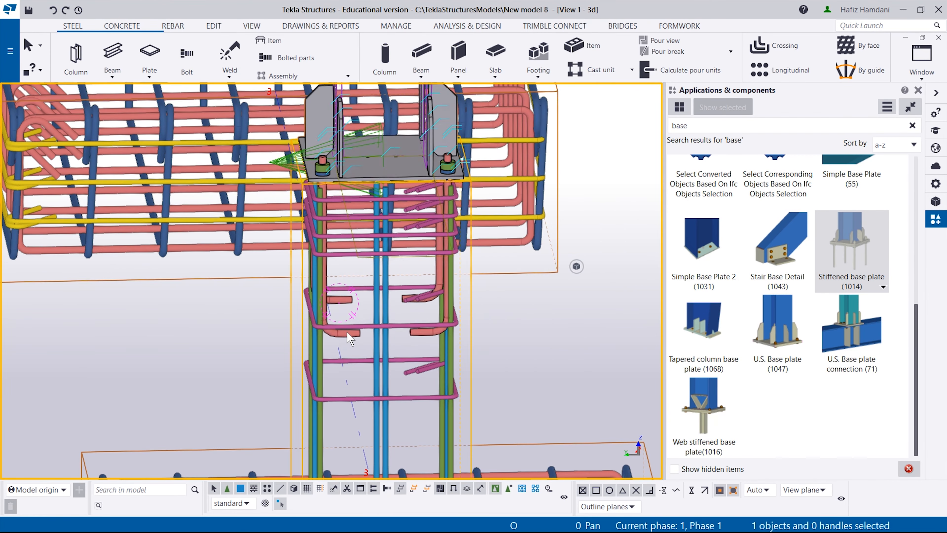
scroll(314, 89, up, 2)
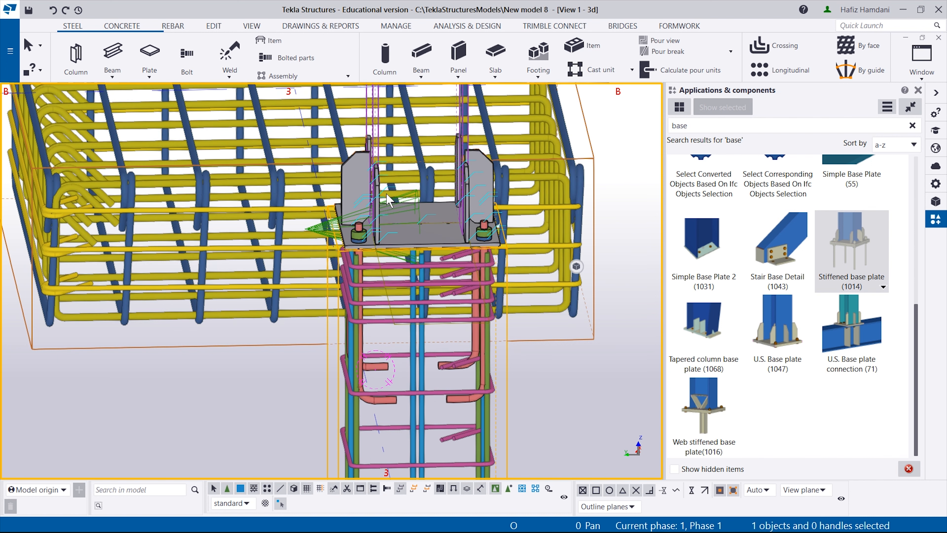
key(ctrl+4)
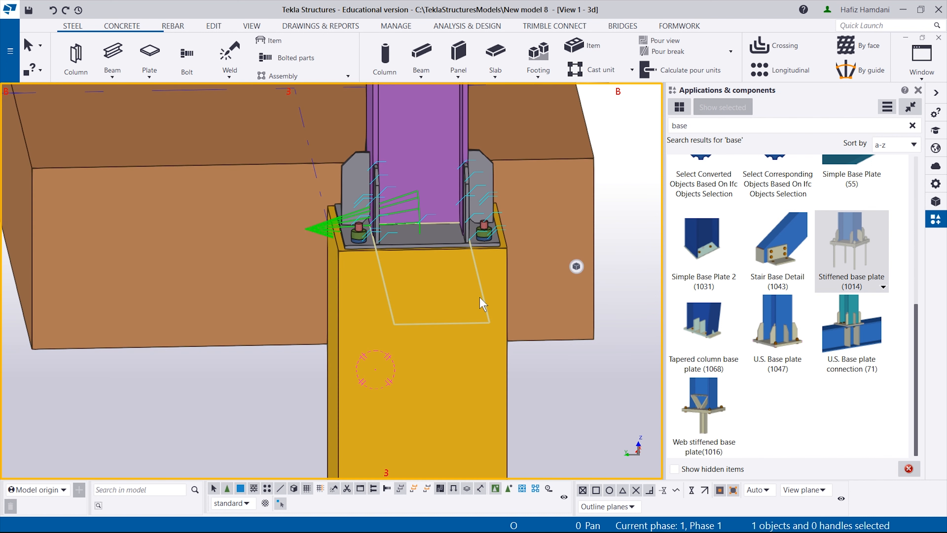
Switch to plan view and check how the base plate fits on the pedestal at A-3.
scroll(440, 313, down, 5)
scroll(357, 308, down, 2)
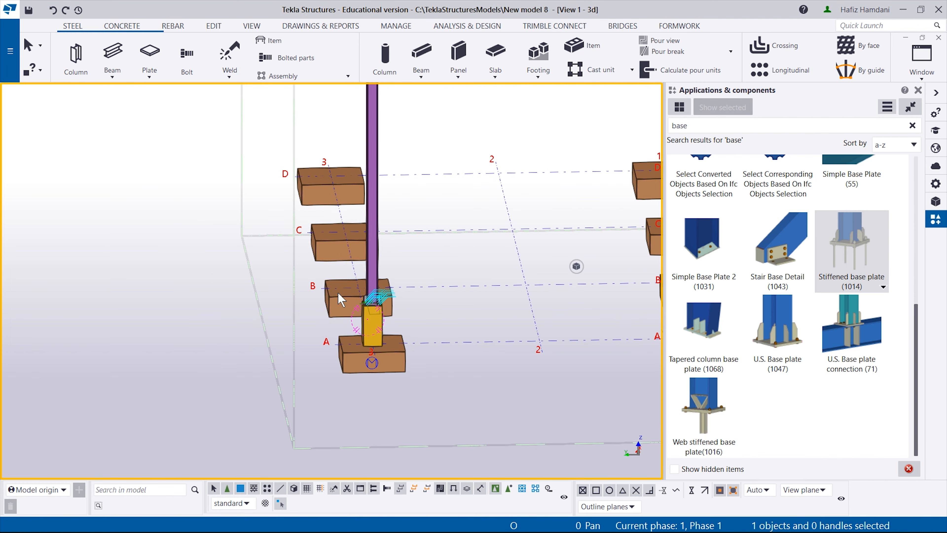
key(ctrl+p)
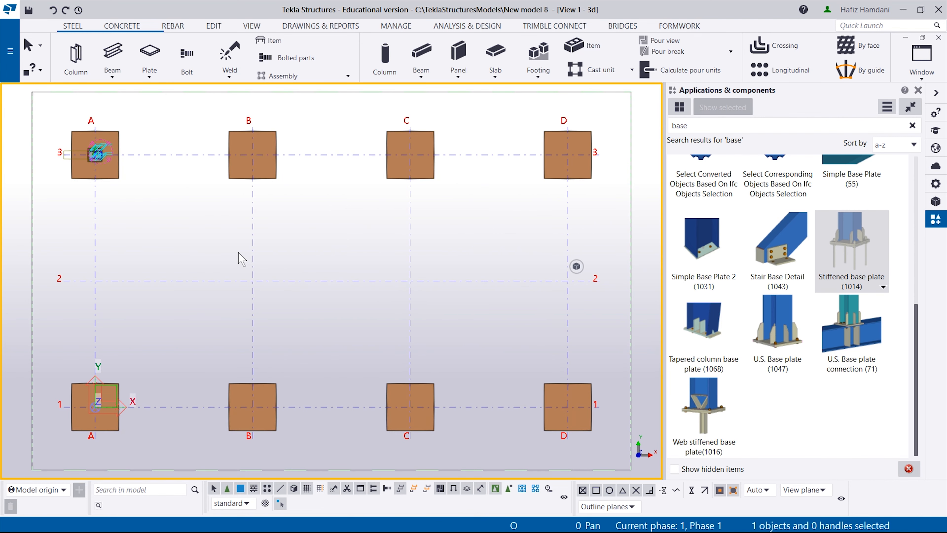
scroll(155, 138, up, 3)
scroll(155, 137, up, 8)
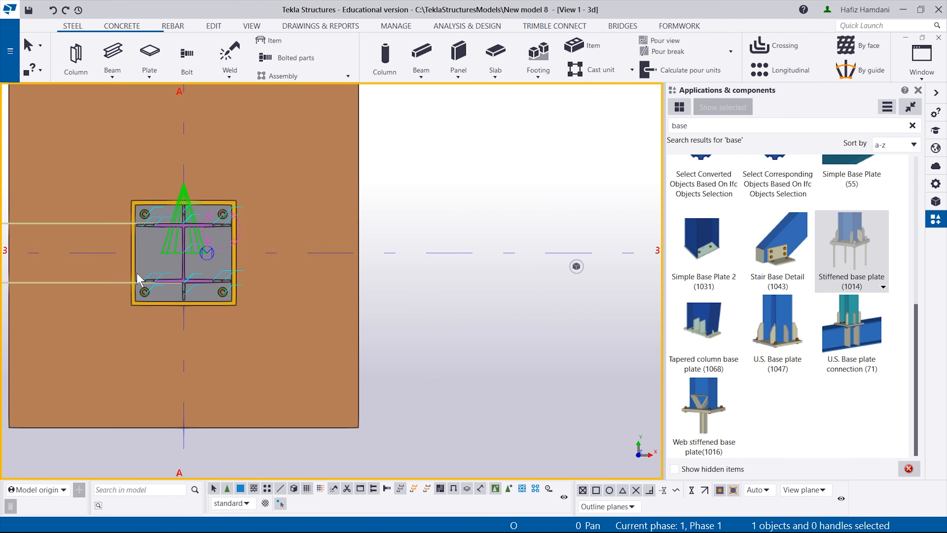
scroll(224, 224, down, 5)
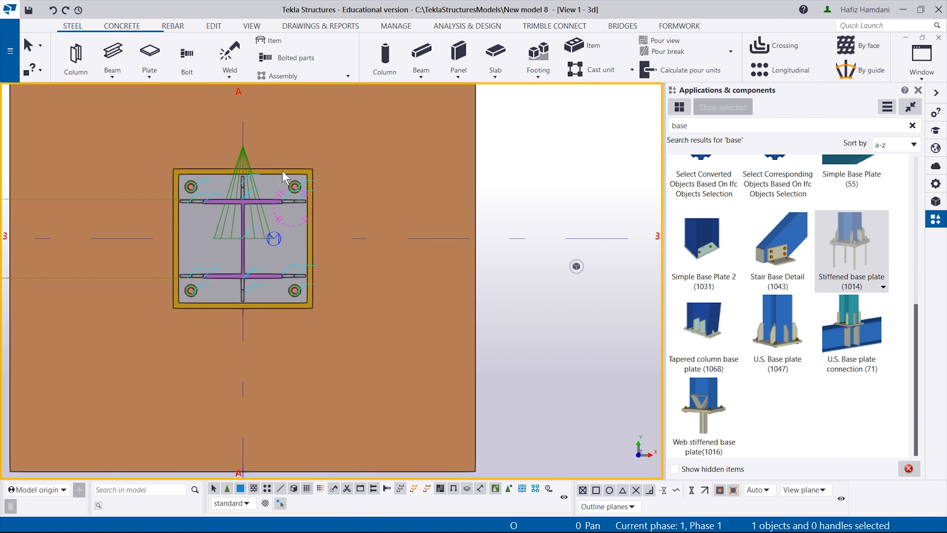
scroll(216, 203, down, 2)
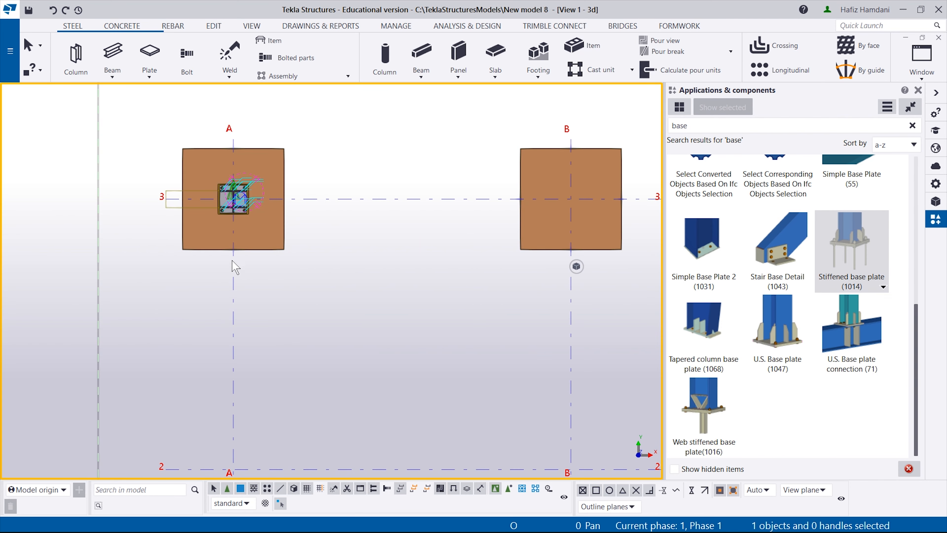
scroll(261, 222, down, 6)
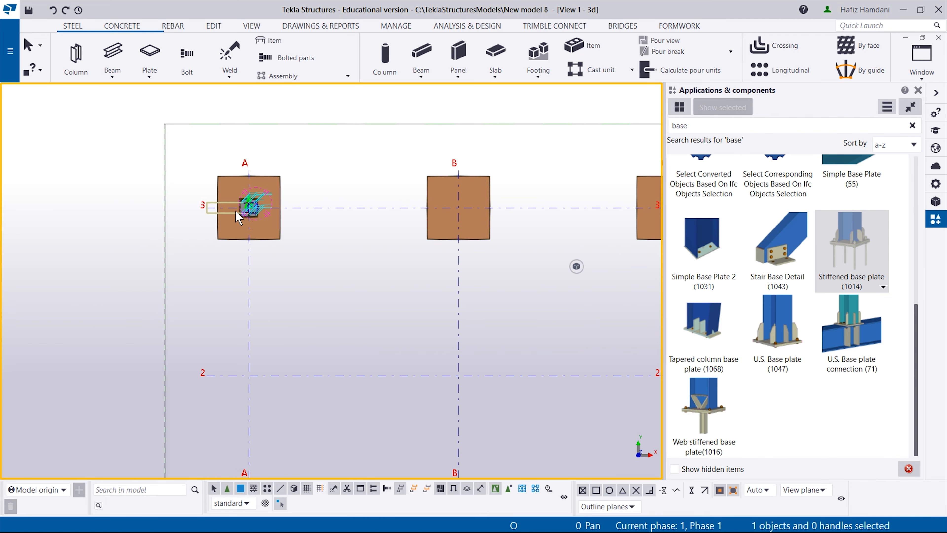
Examine the A-3 footing, pedestal and base plate in 3D using wireframe, shaded wireframe and grayscale renderings, and restore the fully rendered display.
scroll(241, 220, up, 4)
ctrl+middle_drag(261, 239, 404, 121)
scroll(280, 197, up, 2)
scroll(280, 202, up, 3)
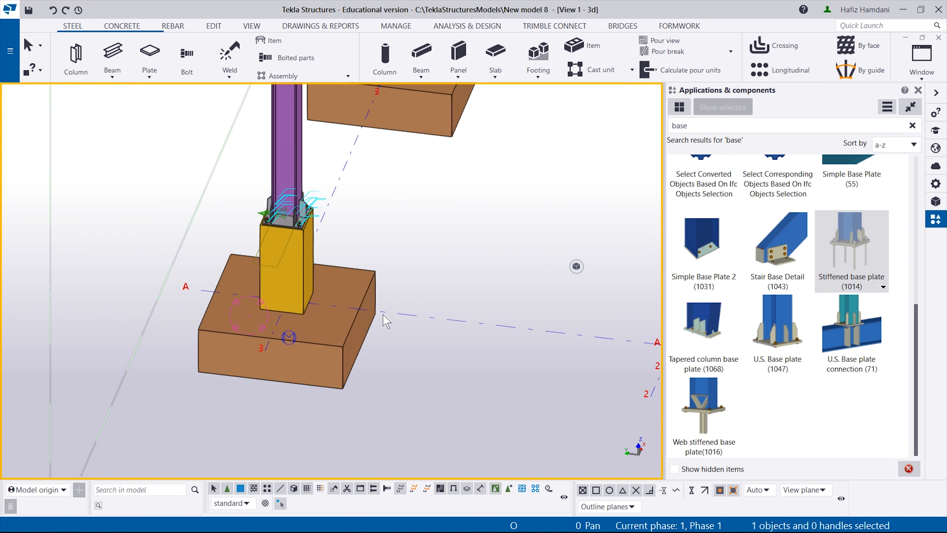
key(ctrl+1)
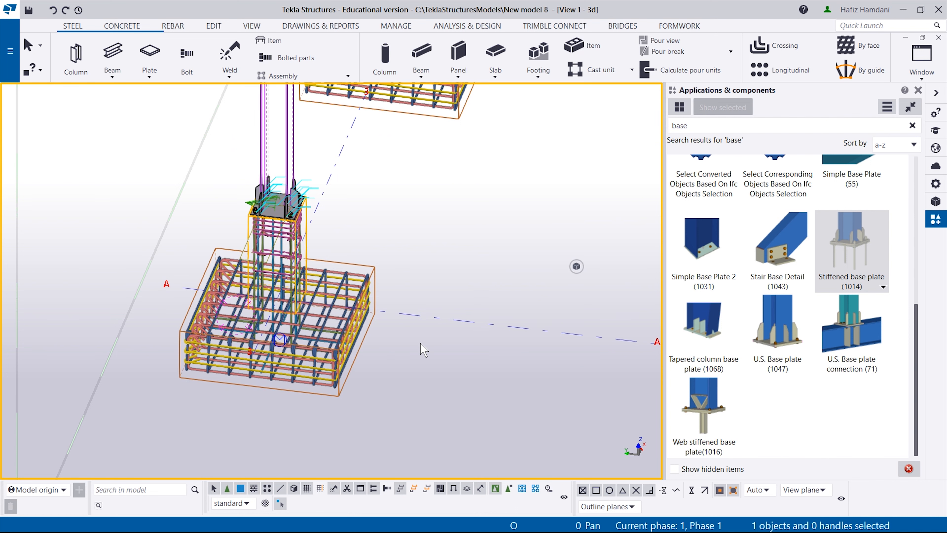
key(ctrl+2)
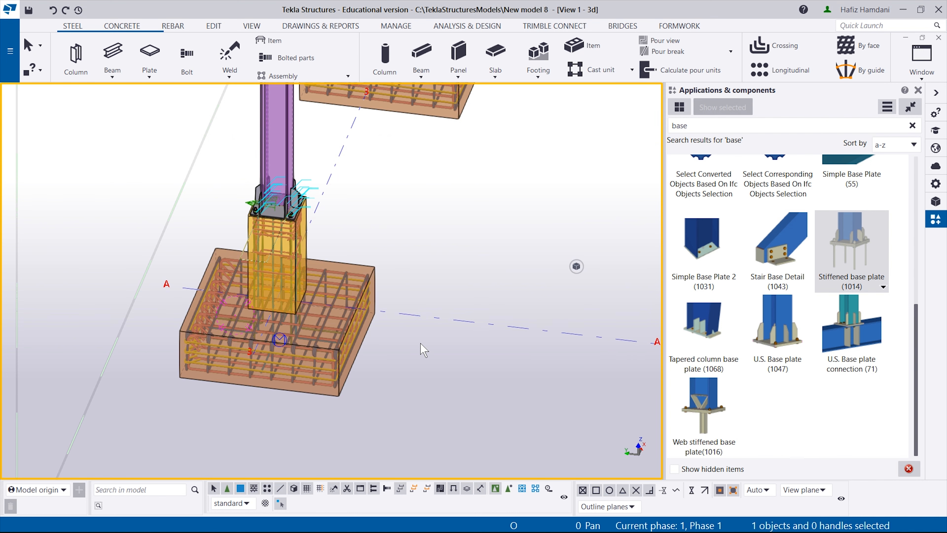
key(ctrl+3)
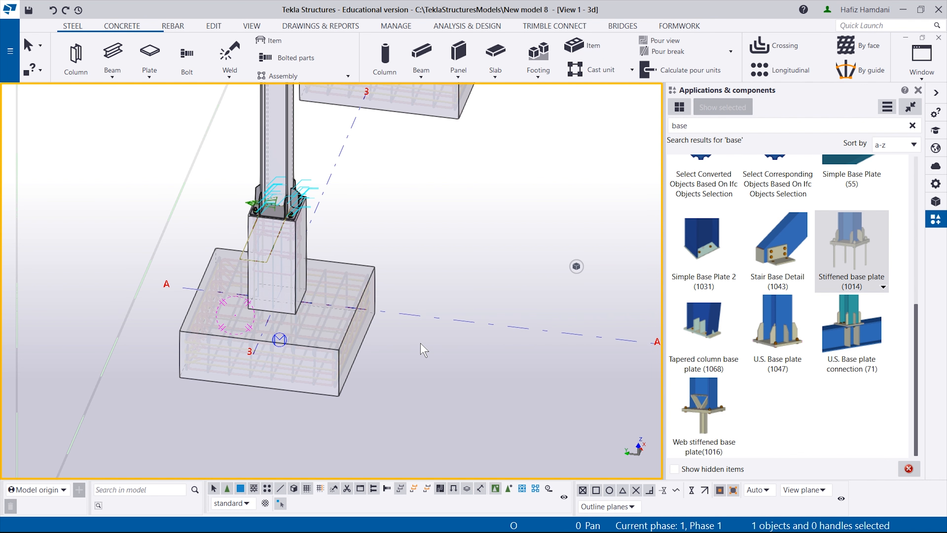
key(ctrl+4)
scroll(422, 348, down, 3)
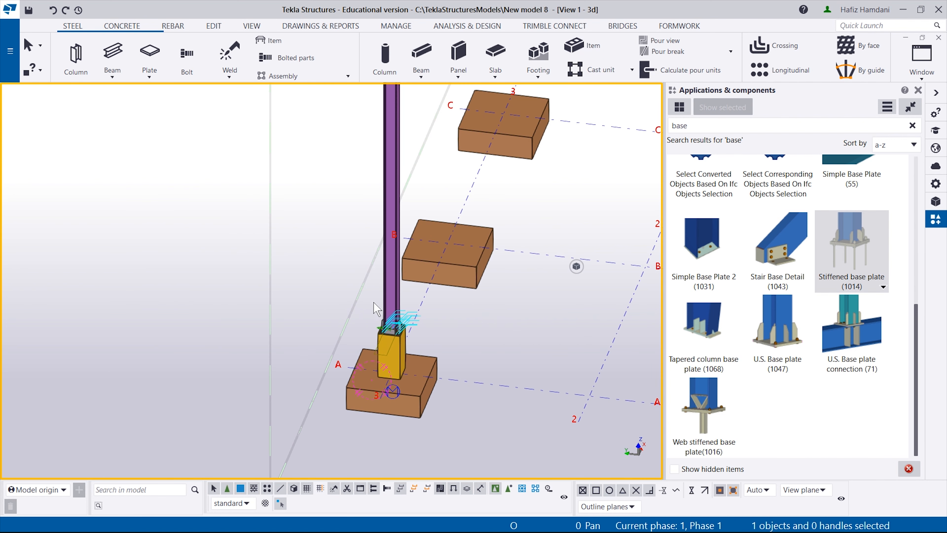
scroll(410, 326, up, 2)
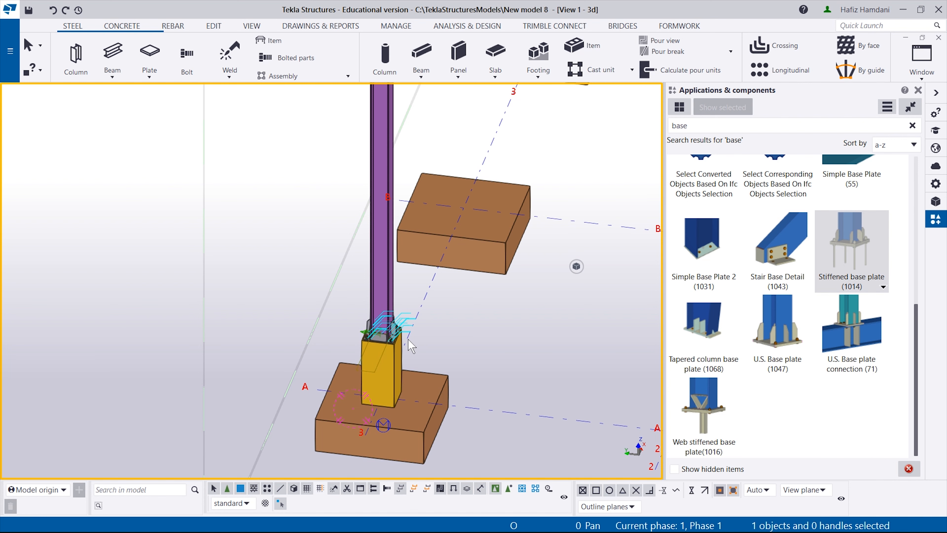
scroll(292, 355, down, 4)
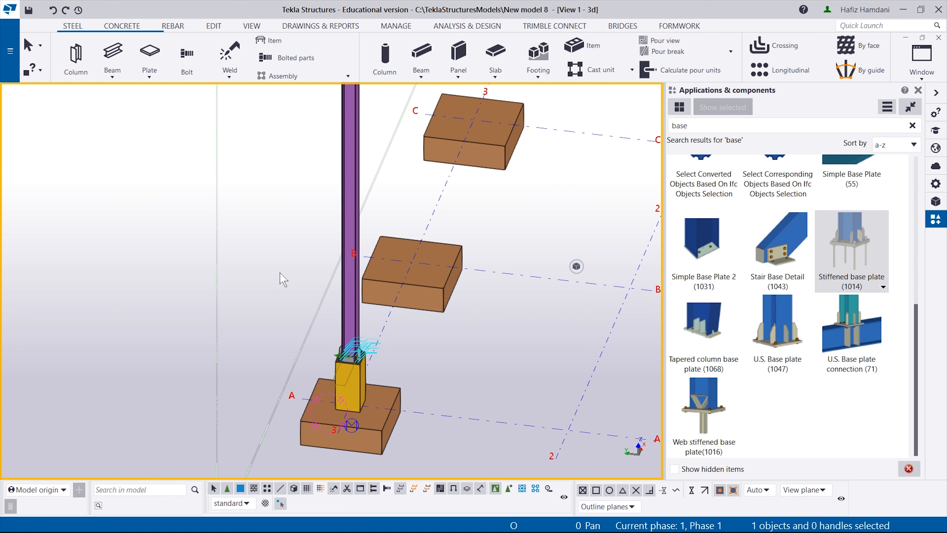
middle_drag(328, 418, 314, 416)
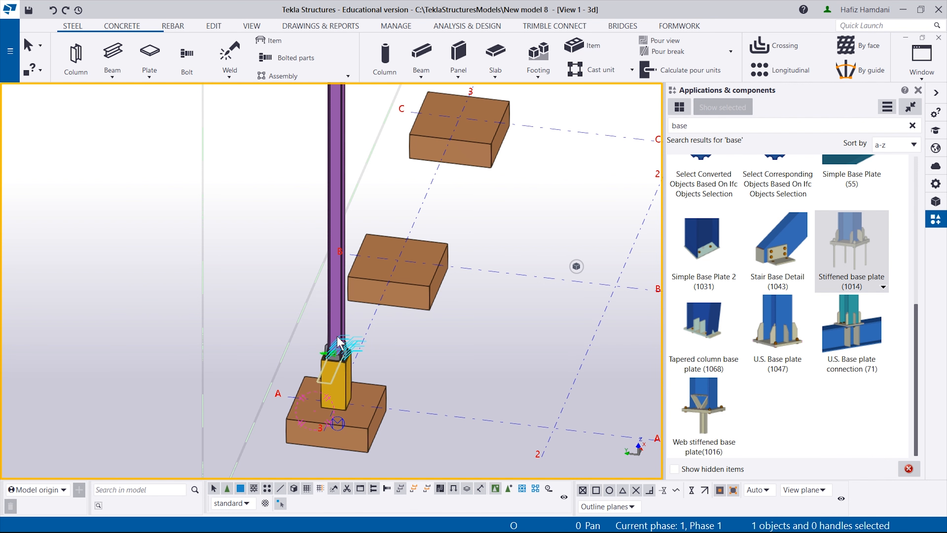
scroll(220, 338, down, 3)
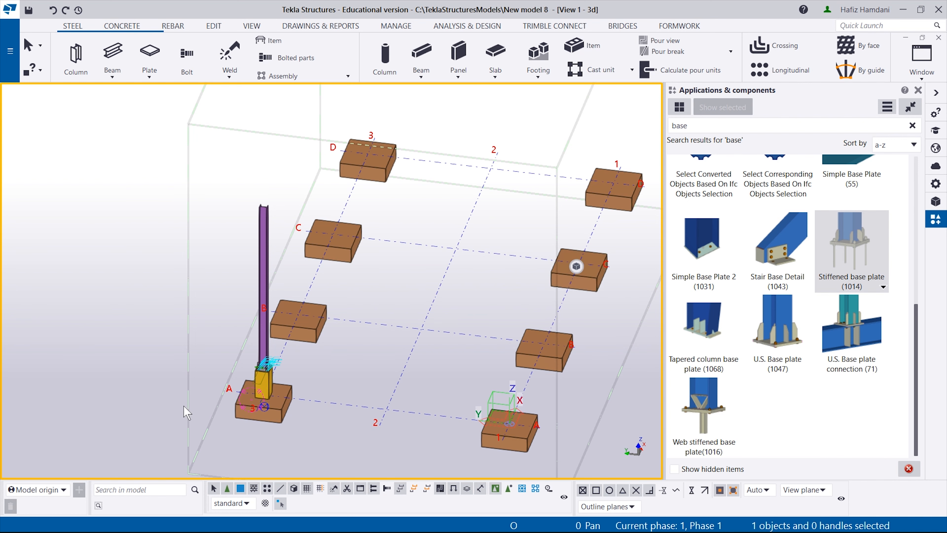
scroll(157, 390, up, 3)
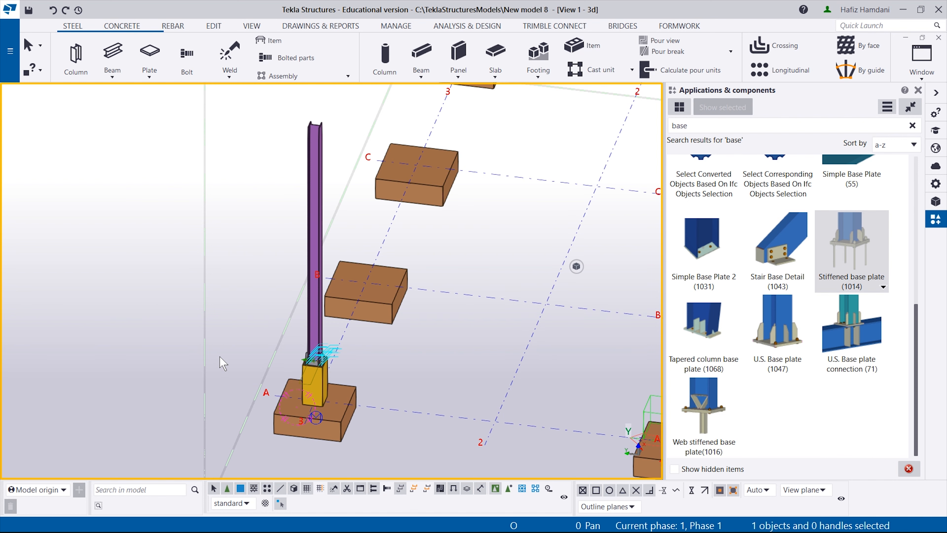
In plan view, delete all the footings on grid lines 1 and 3 except the one at A-3.
scroll(224, 281, down, 4)
key(ctrl+p)
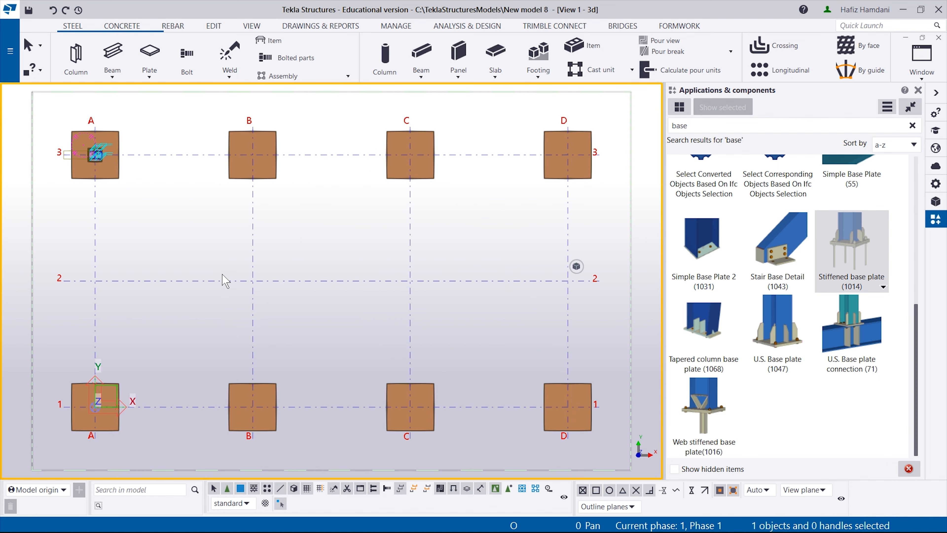
drag(175, 131, 548, 274)
click(547, 274)
drag(55, 312, 538, 436)
key(Delete)
scroll(97, 165, up, 5)
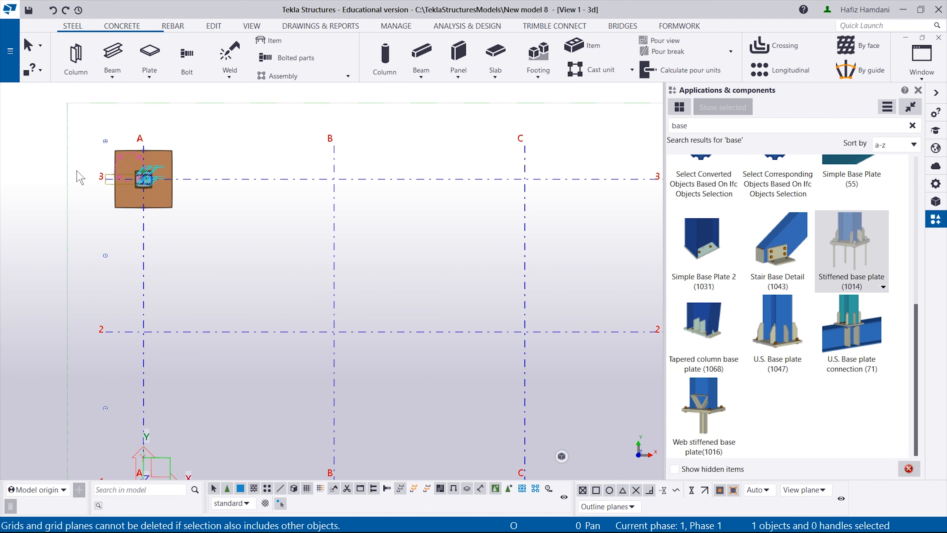
Inspect the remaining A-3 column assembly and its reinforcement in 3D wireframe, and restore the rendered display.
scroll(117, 179, down, 6)
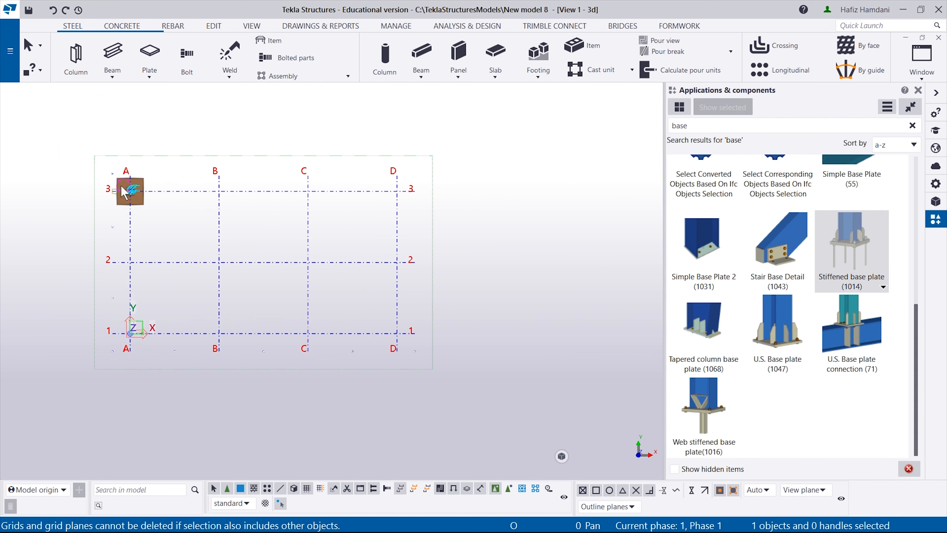
ctrl+middle_drag(125, 190, 305, 261)
scroll(293, 276, down, 2)
scroll(285, 201, up, 4)
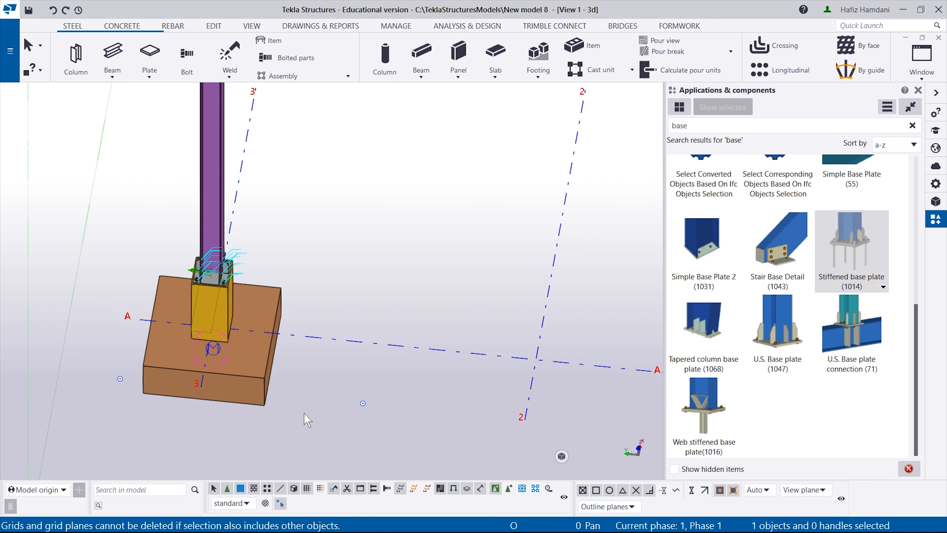
key(ctrl+1)
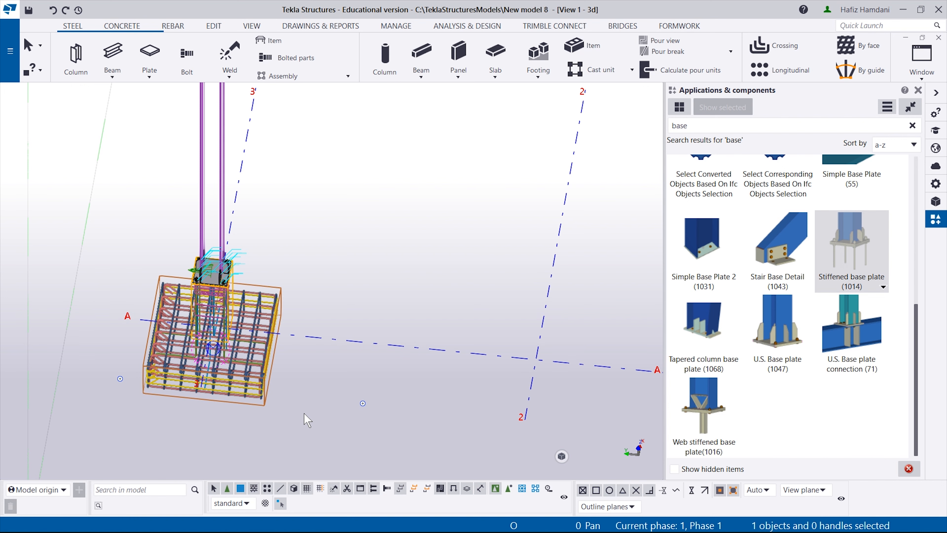
key(ctrl+4)
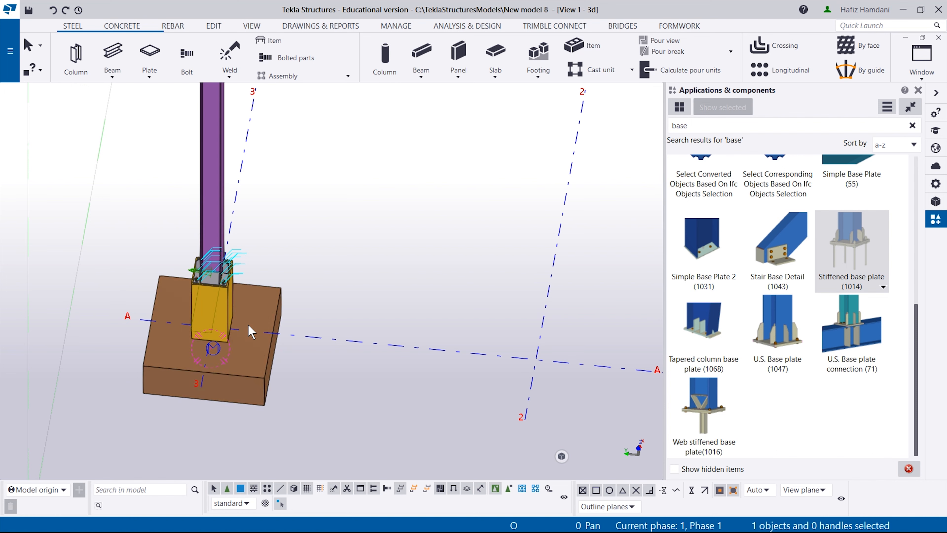
Copy the complete A-3 column assembly linearly along grid line 3 with dX 5000 and 3 copies.
key(ctrl+p)
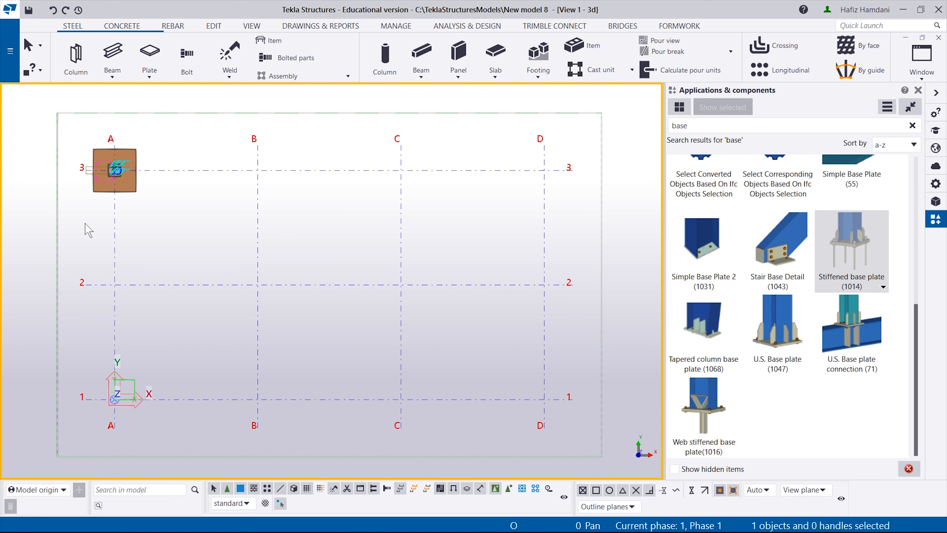
drag(67, 147, 193, 224)
right_click(150, 125)
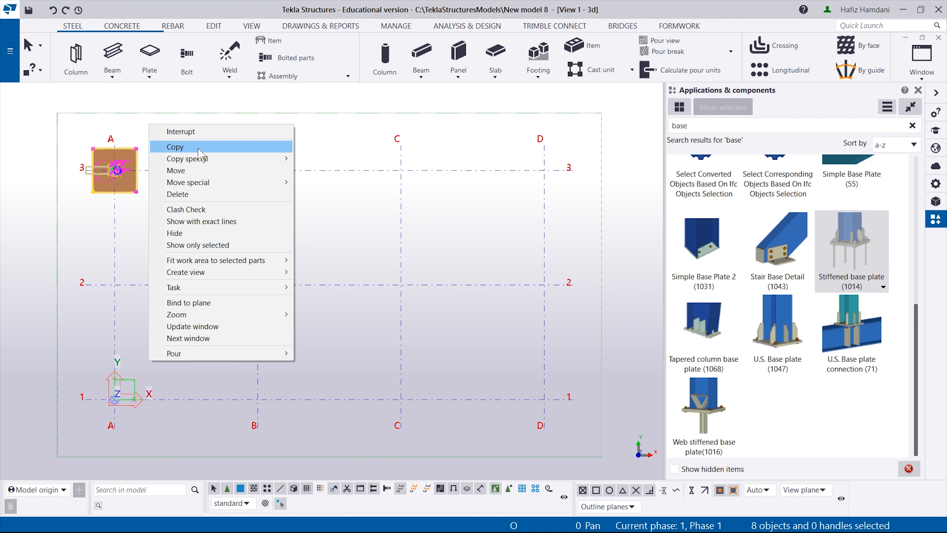
mouse_move(209, 164)
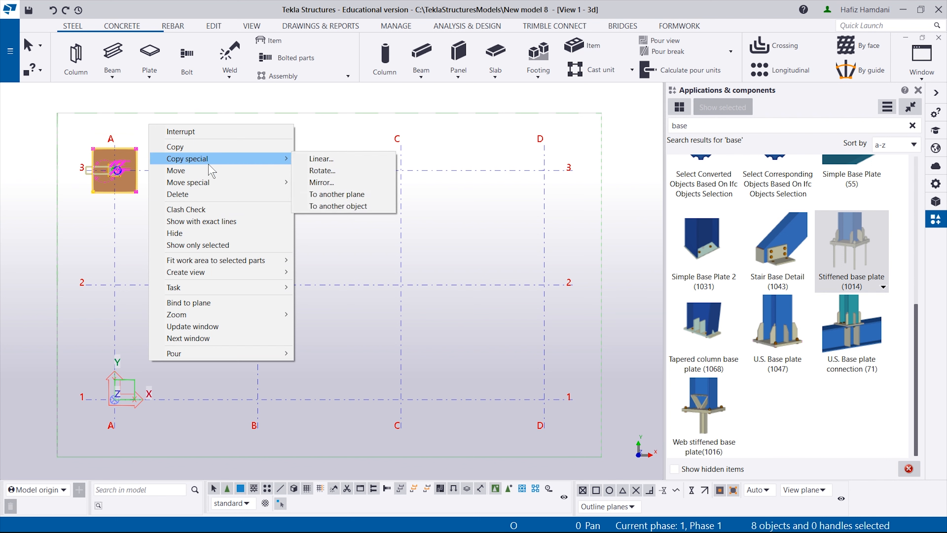
click(320, 158)
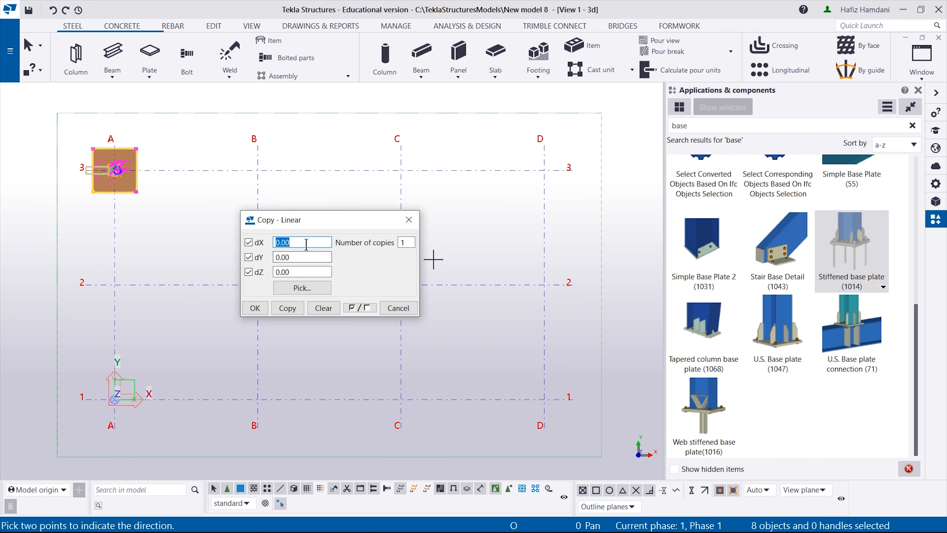
text(5000)
double_click(405, 241)
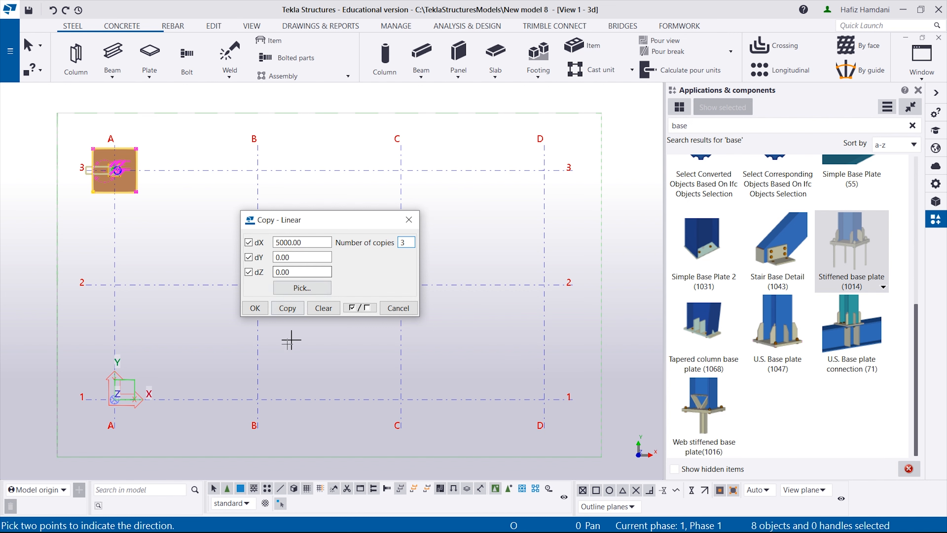
click(290, 308)
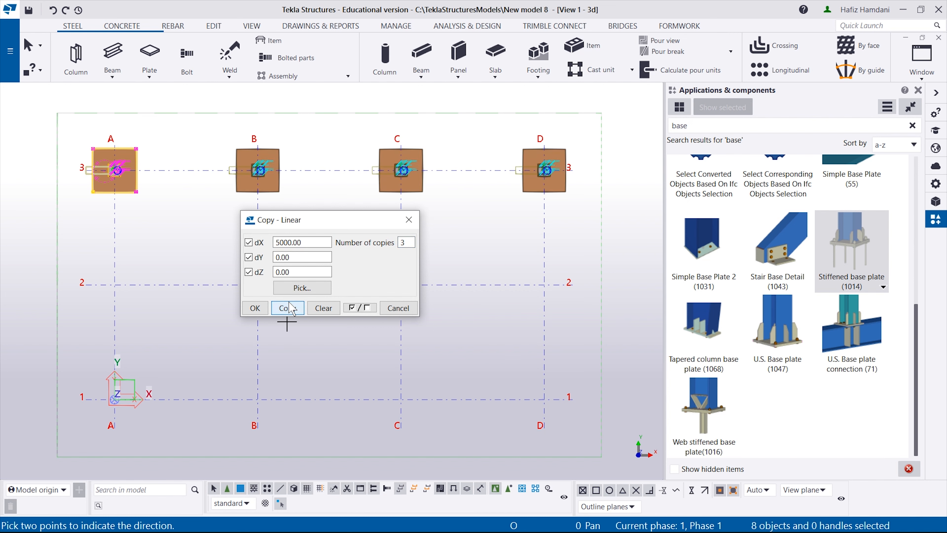
click(409, 220)
Copy the four column assemblies on grid line 3 linearly to grid line 1 with dY -8000 and 1 copy.
drag(35, 106, 599, 217)
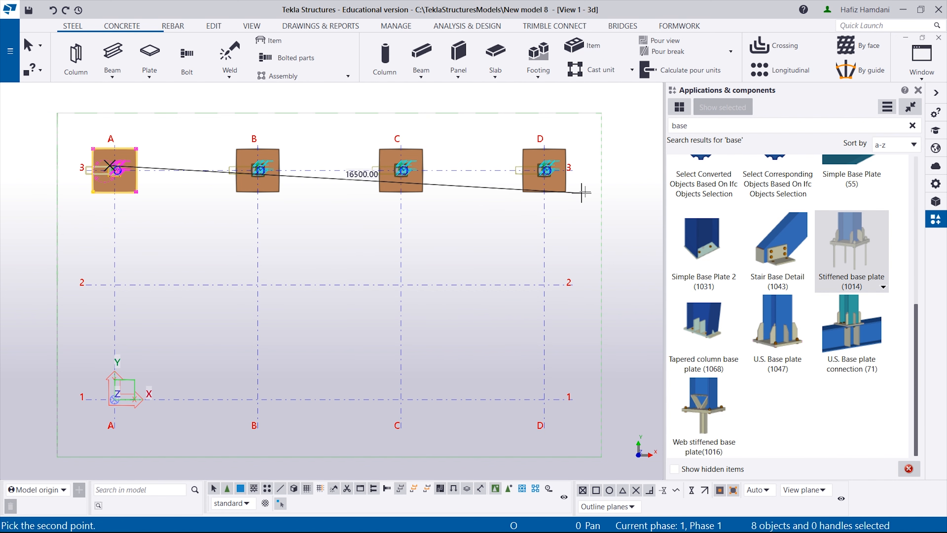
click(566, 192)
drag(58, 130, 589, 225)
right_click(461, 124)
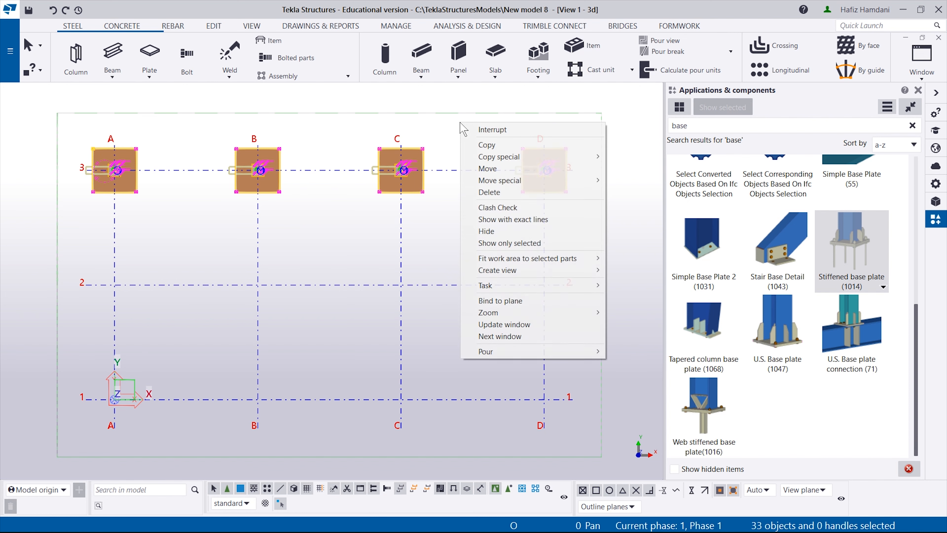
mouse_move(518, 159)
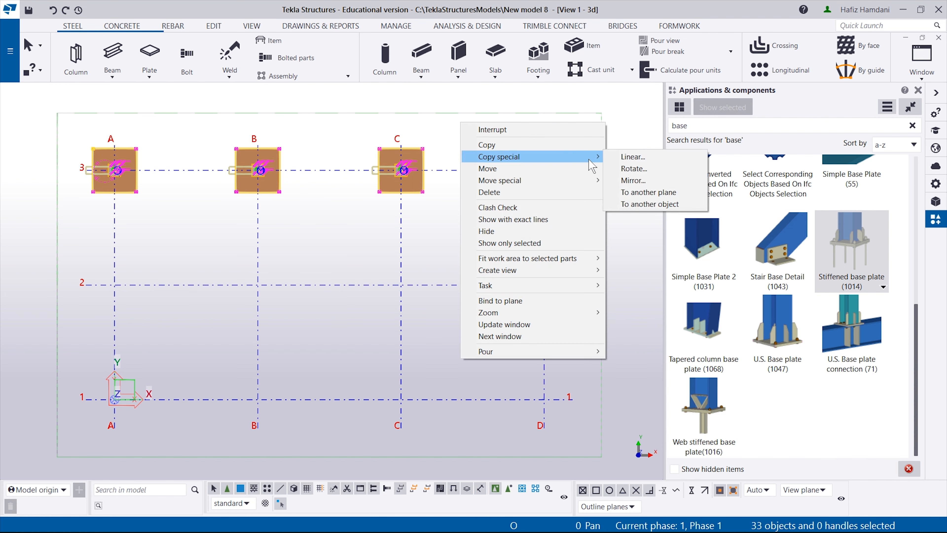
click(612, 160)
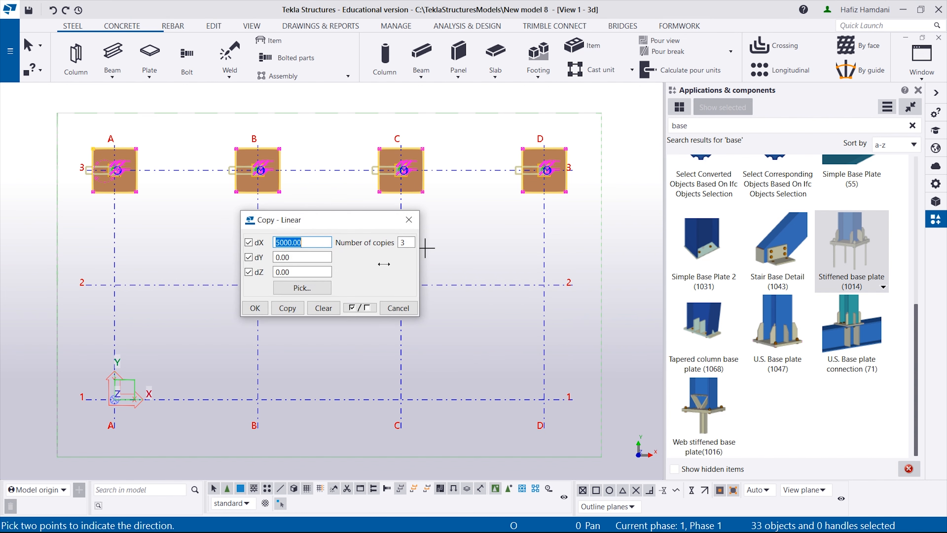
click(323, 308)
double_click(294, 257)
text(-800)
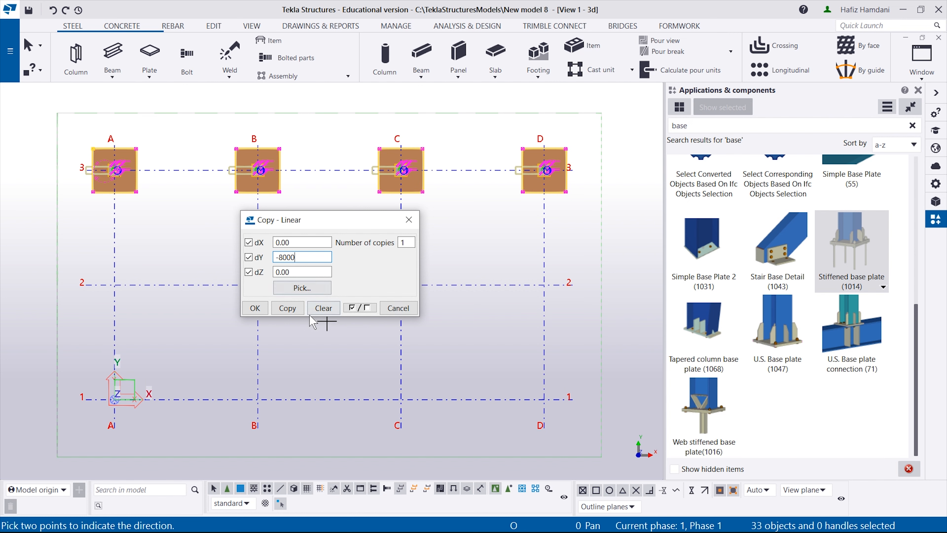
click(283, 309)
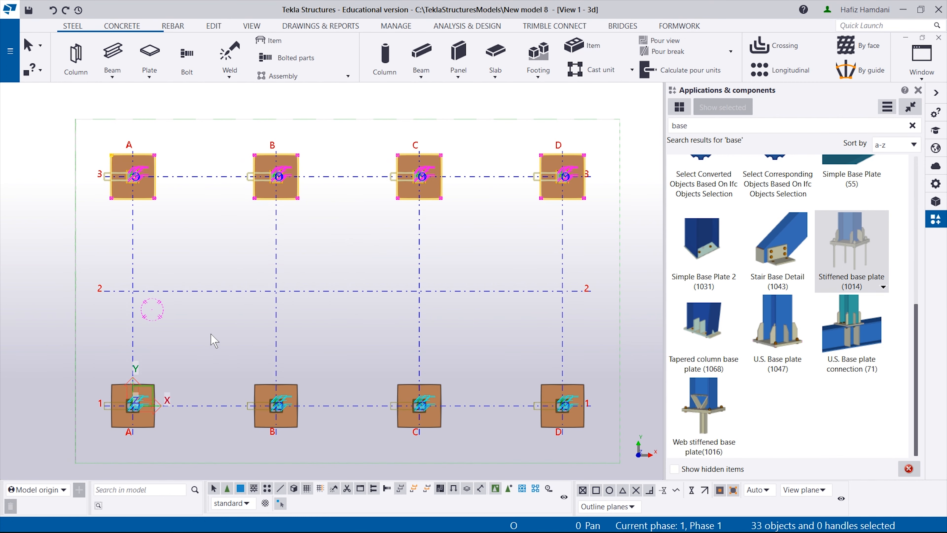
Review all eight column assemblies in 3D from several angles, checking their reinforcement in wireframe and shaded renderings.
scroll(214, 303, down, 1)
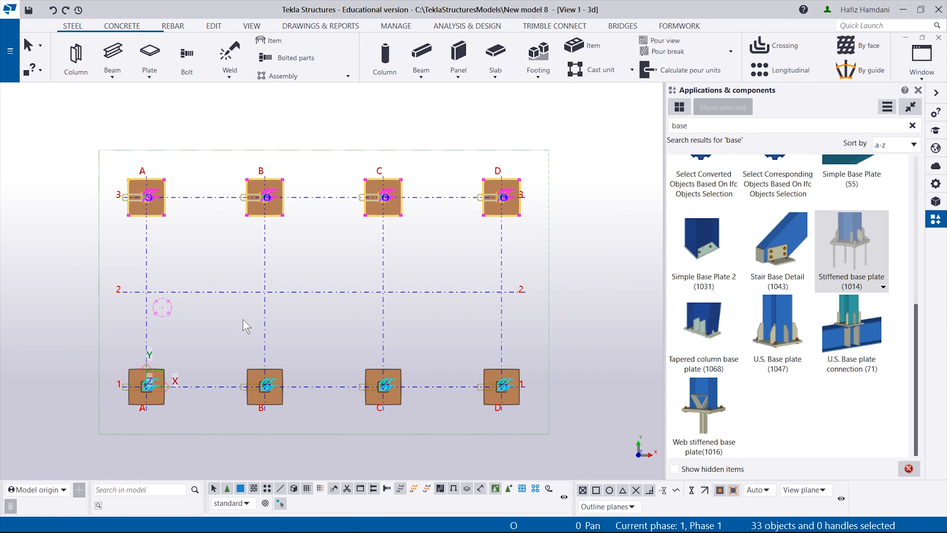
key(ctrl+p)
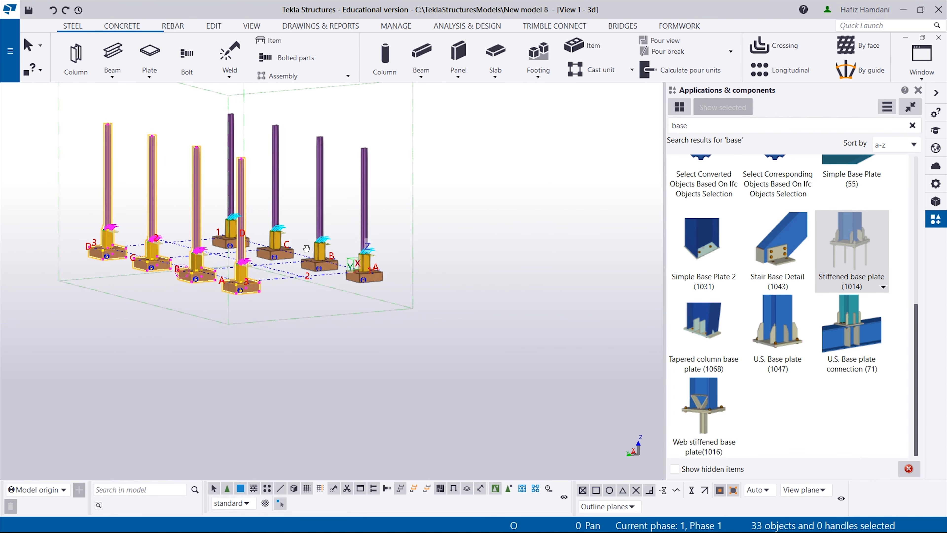
click(517, 284)
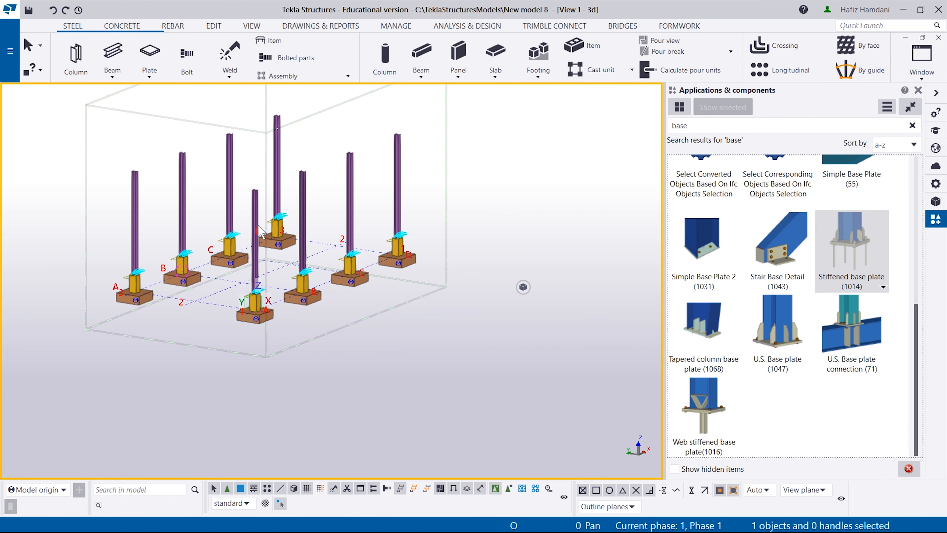
scroll(469, 261, up, 3)
scroll(226, 335, up, 2)
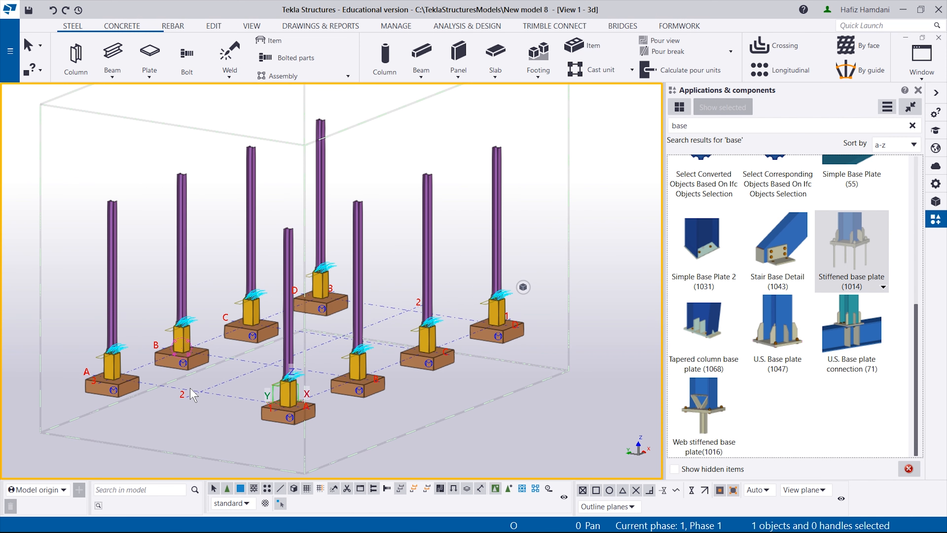
key(ctrl+2)
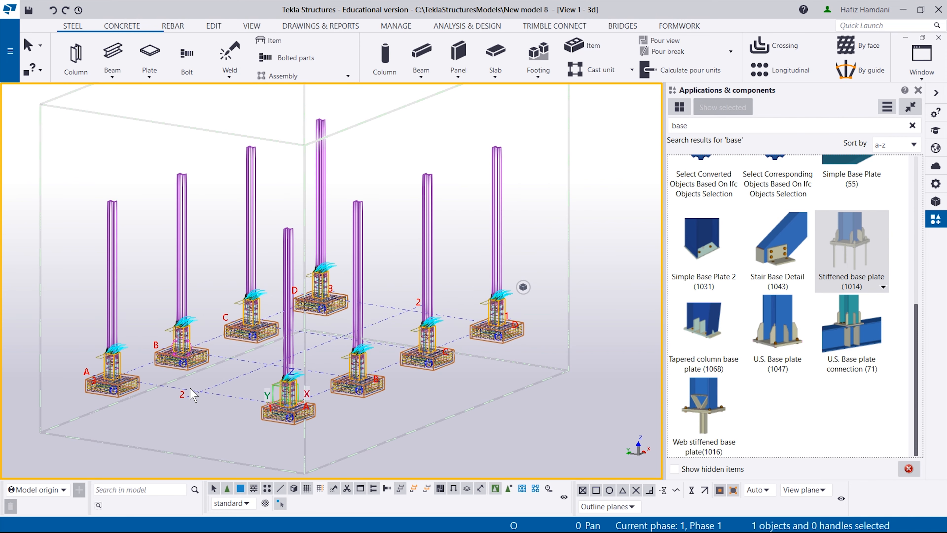
key(ctrl+4)
scroll(193, 394, down, 2)
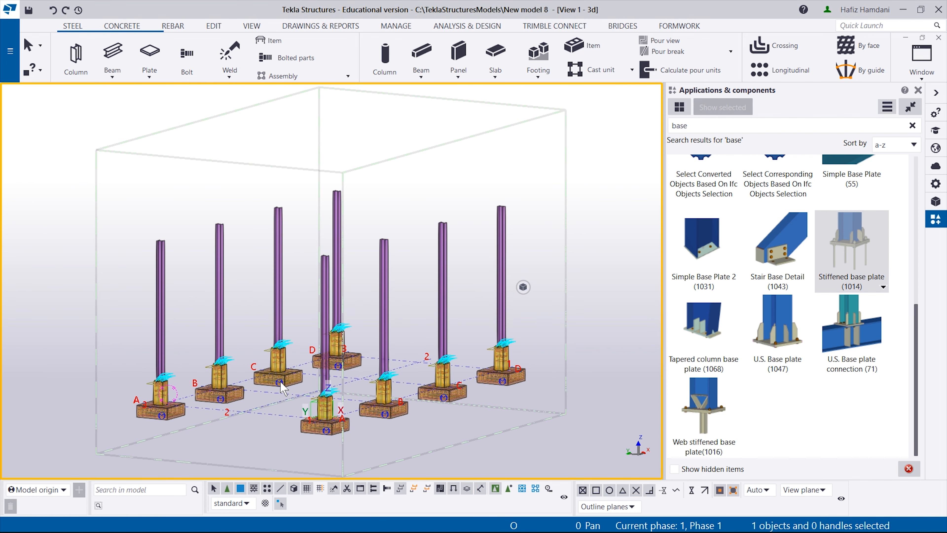
ctrl+middle_drag(174, 411, 419, 409)
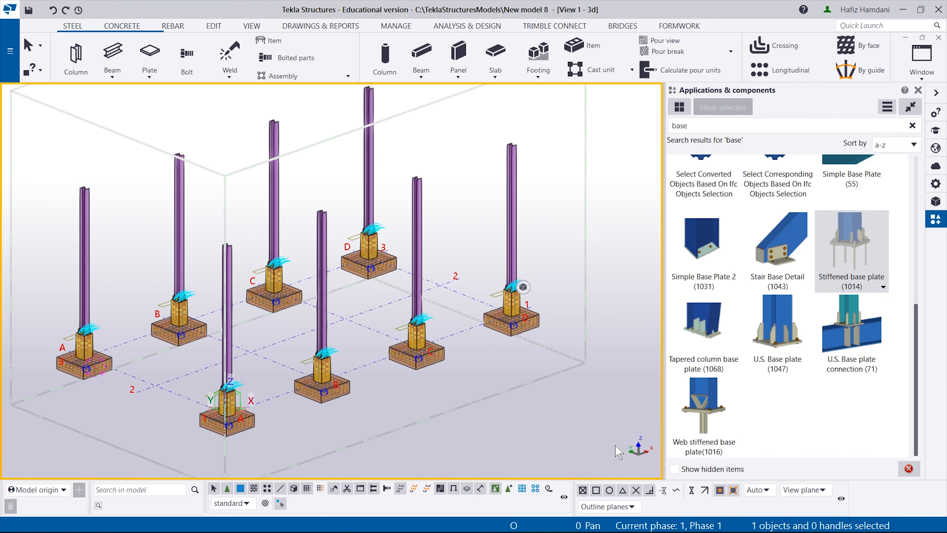
scroll(373, 362, down, 3)
scroll(317, 360, up, 2)
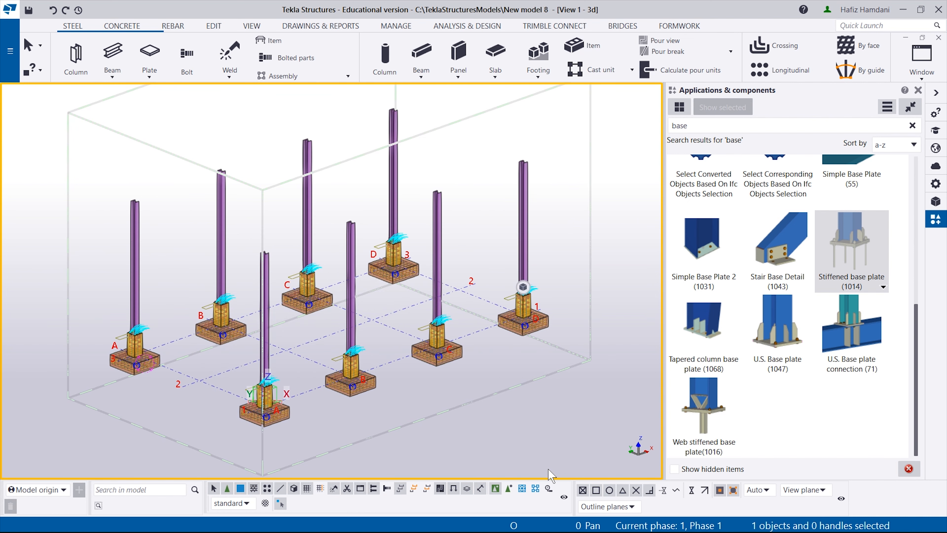